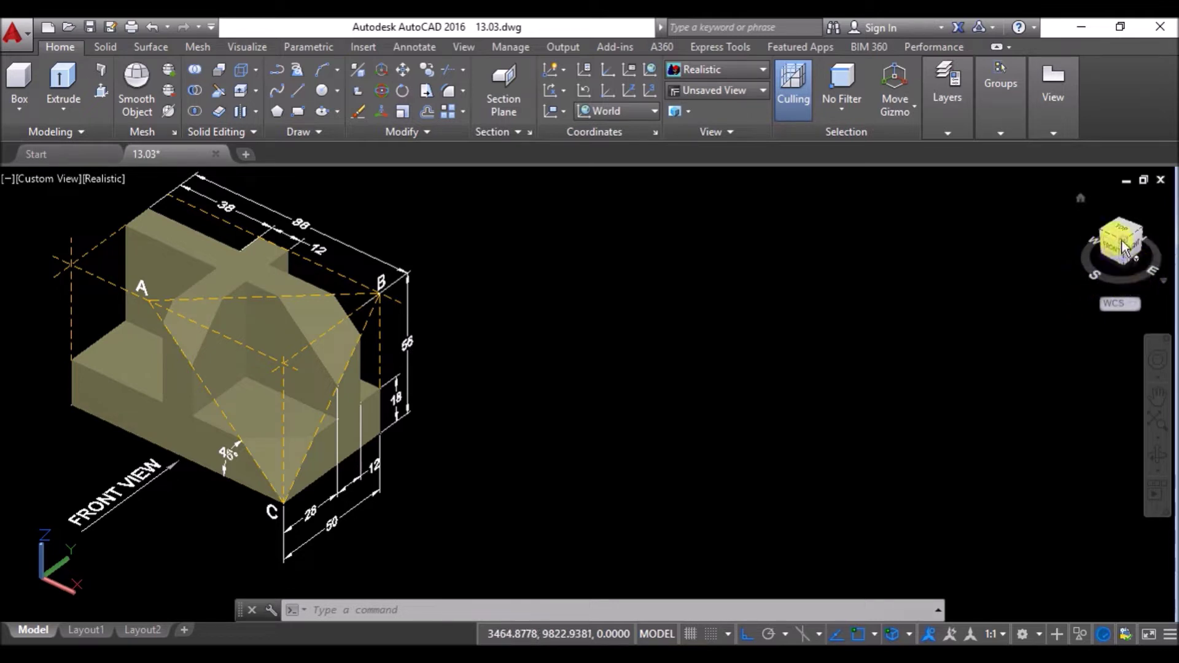
Create an 88 × 50 × 56 box solid in empty space beside the reference drawing.
click(37, 178)
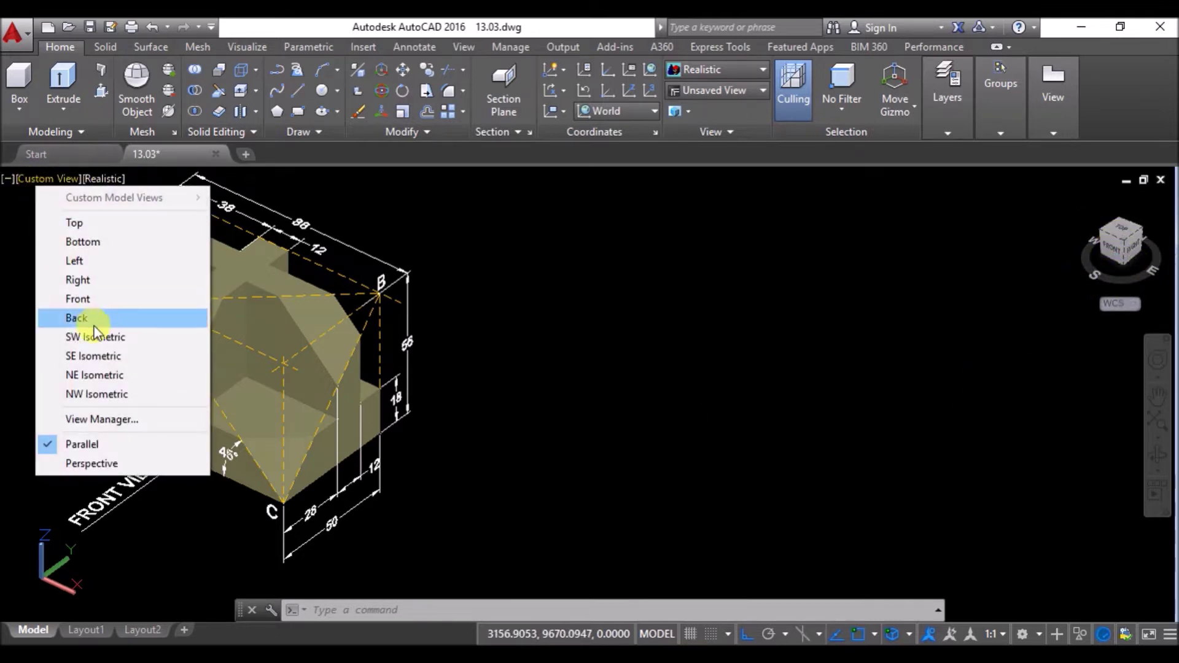
click(697, 289)
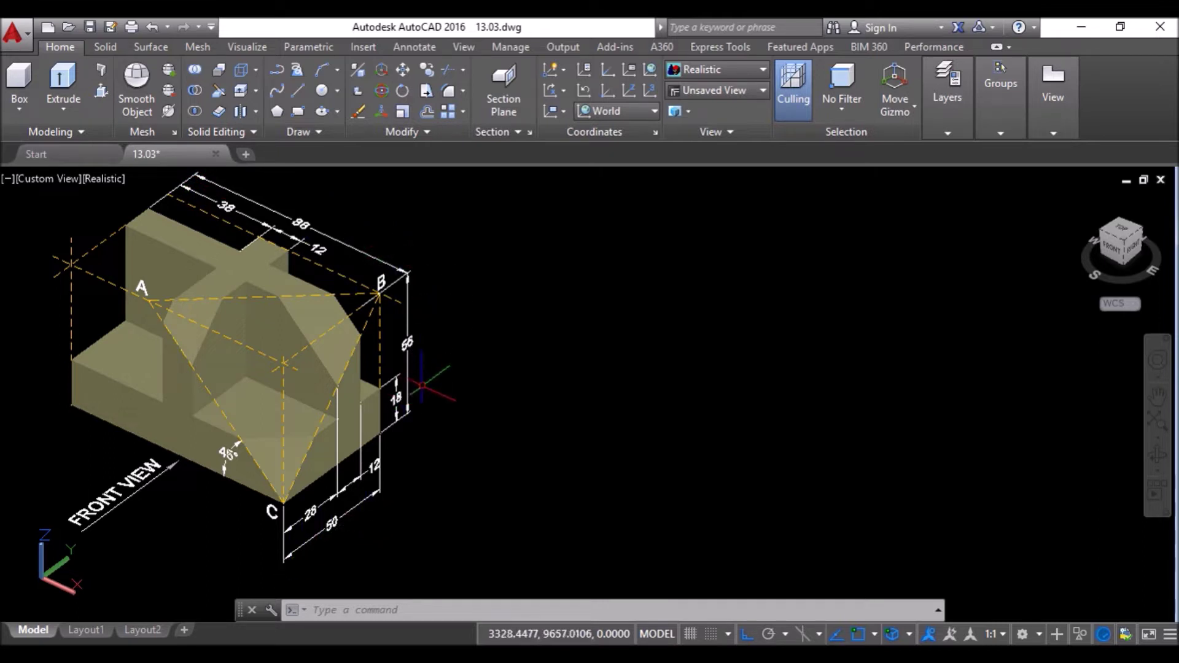
click(19, 77)
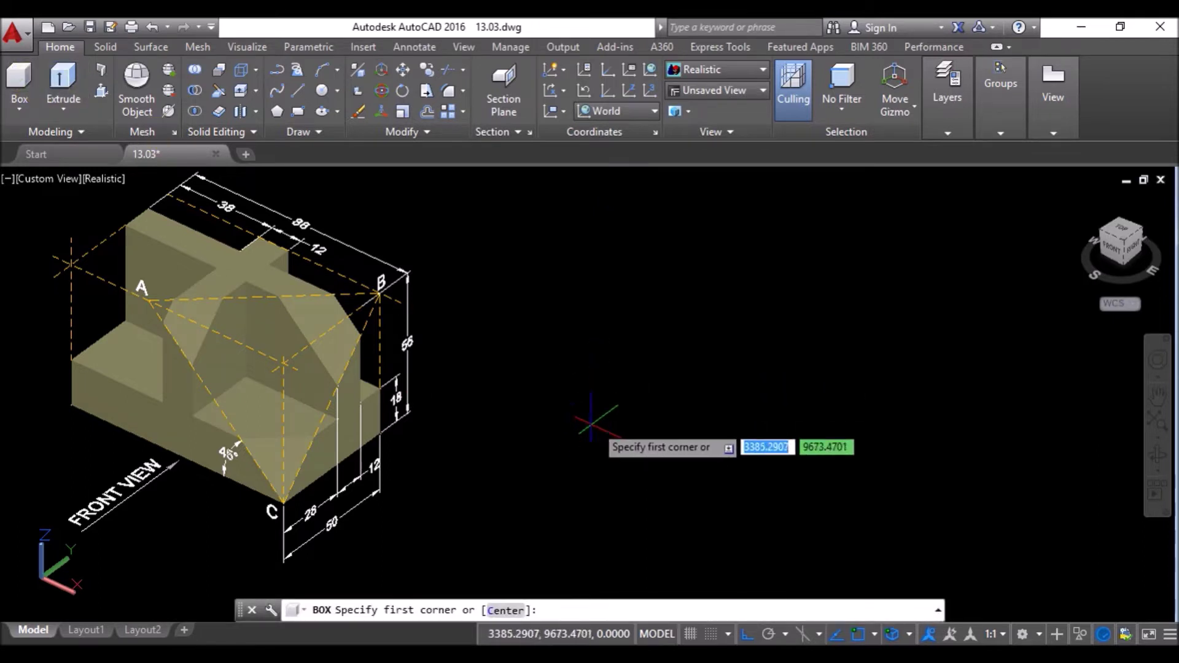
click(587, 430)
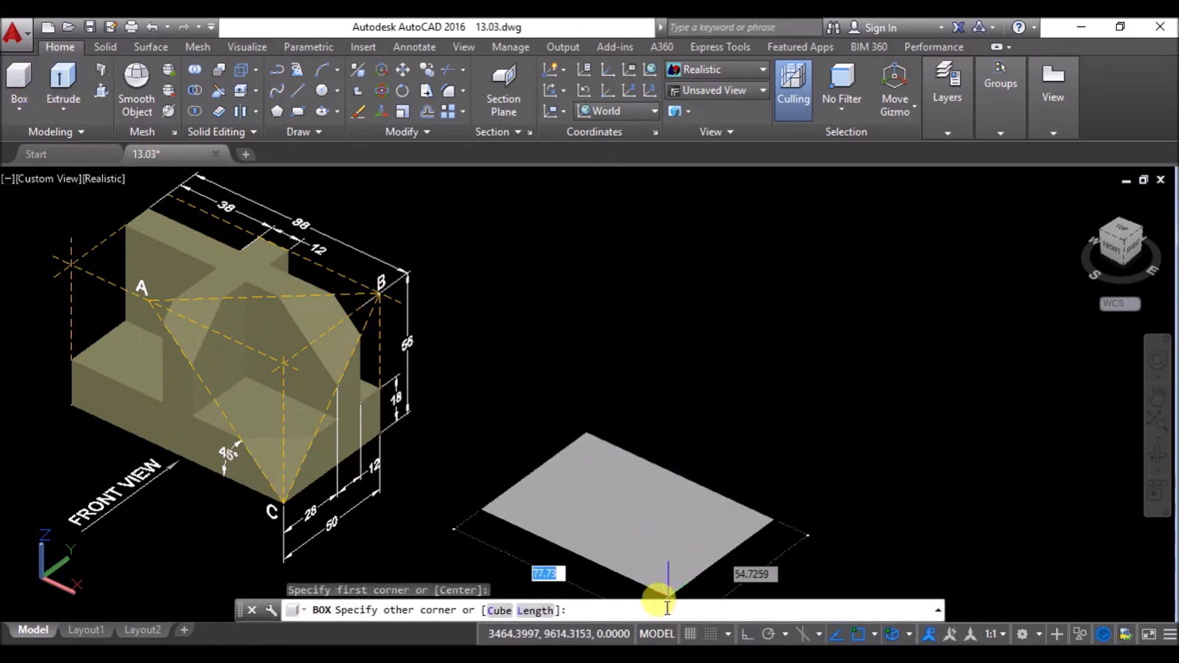
click(536, 610)
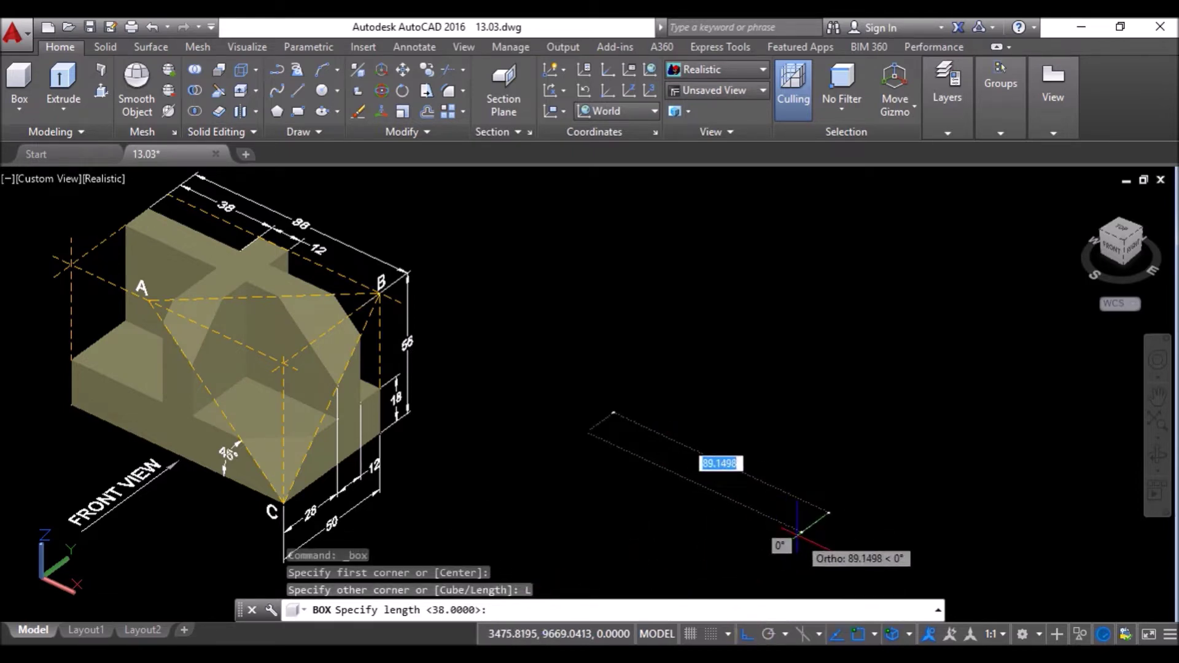
text(88)
key(Return)
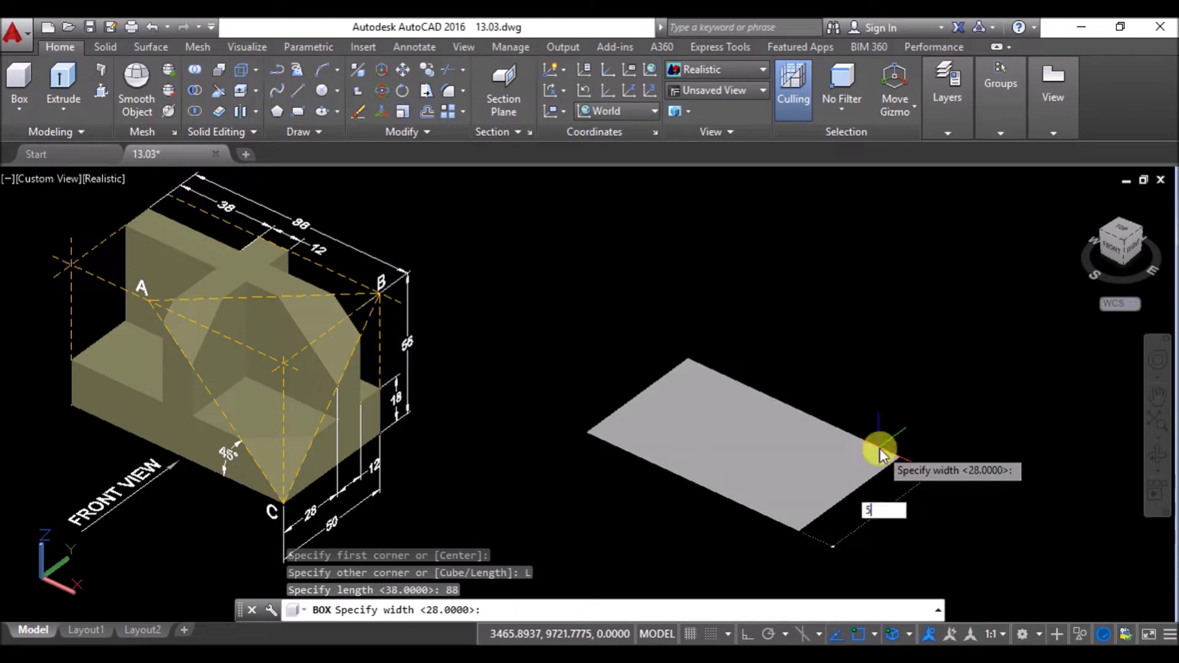
key(Return)
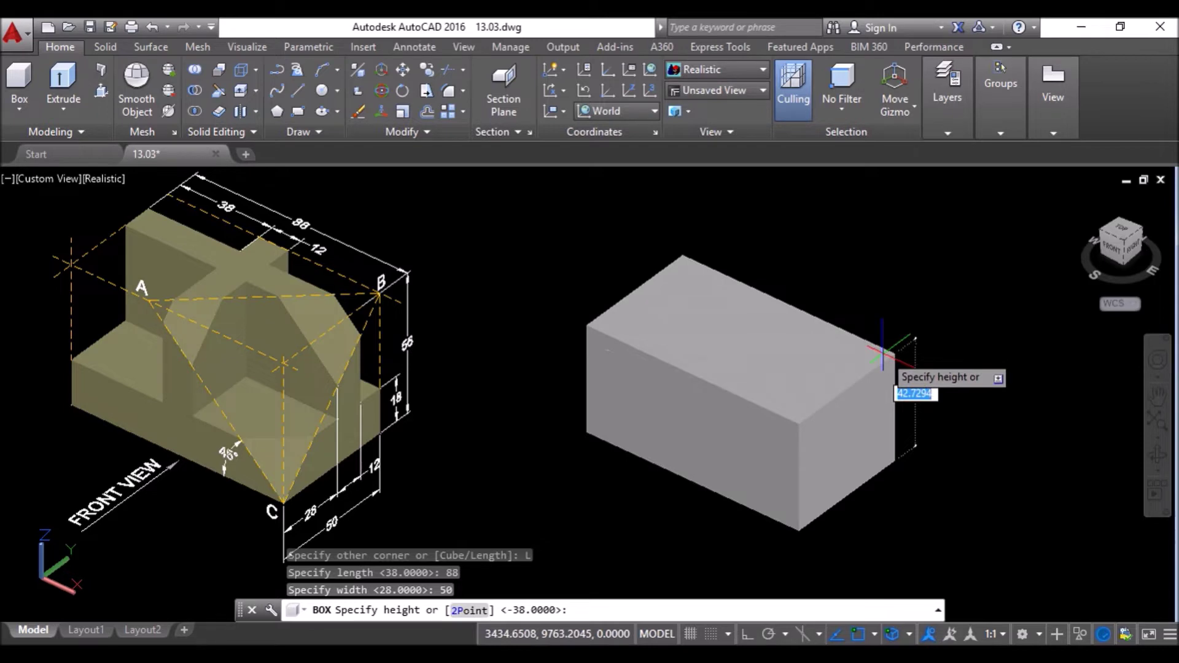
key(Return)
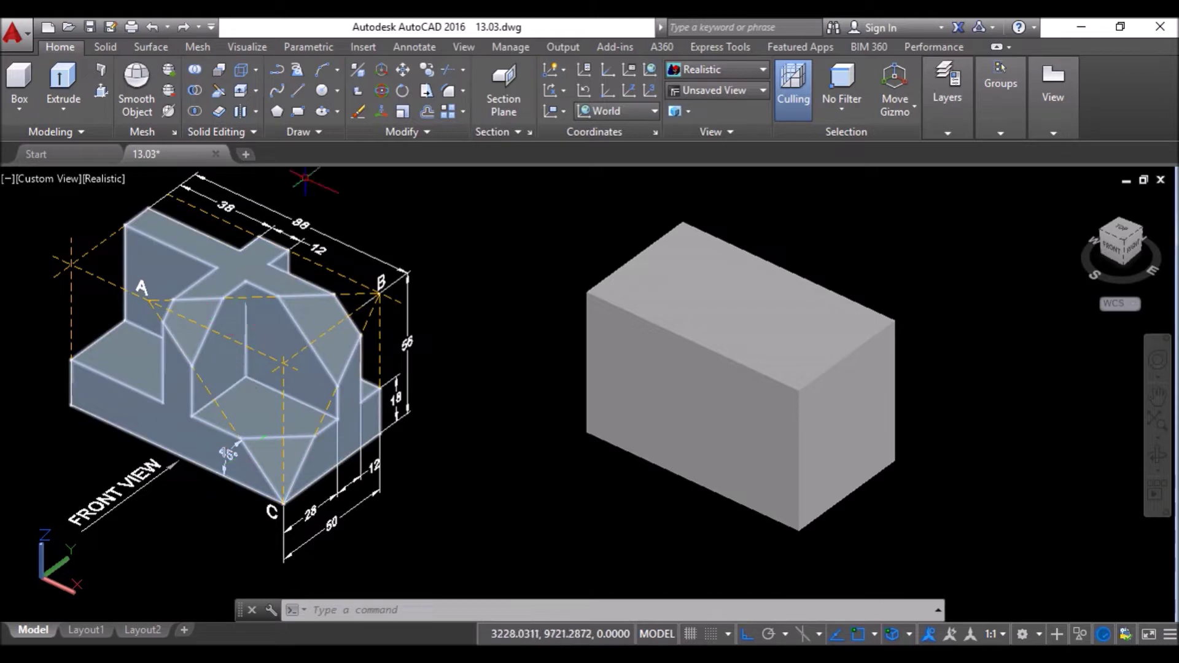
With Dynamic UCS and 45° polar tracking, draw a closed three-line triangle across the box's corners.
click(298, 92)
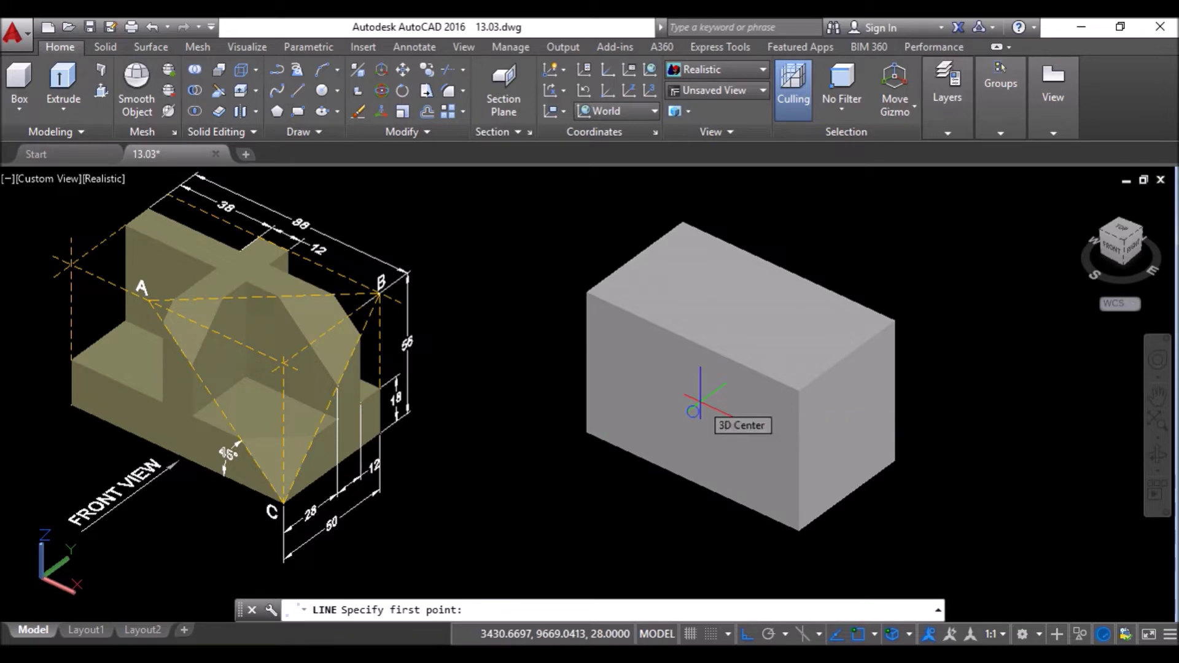
key(F6)
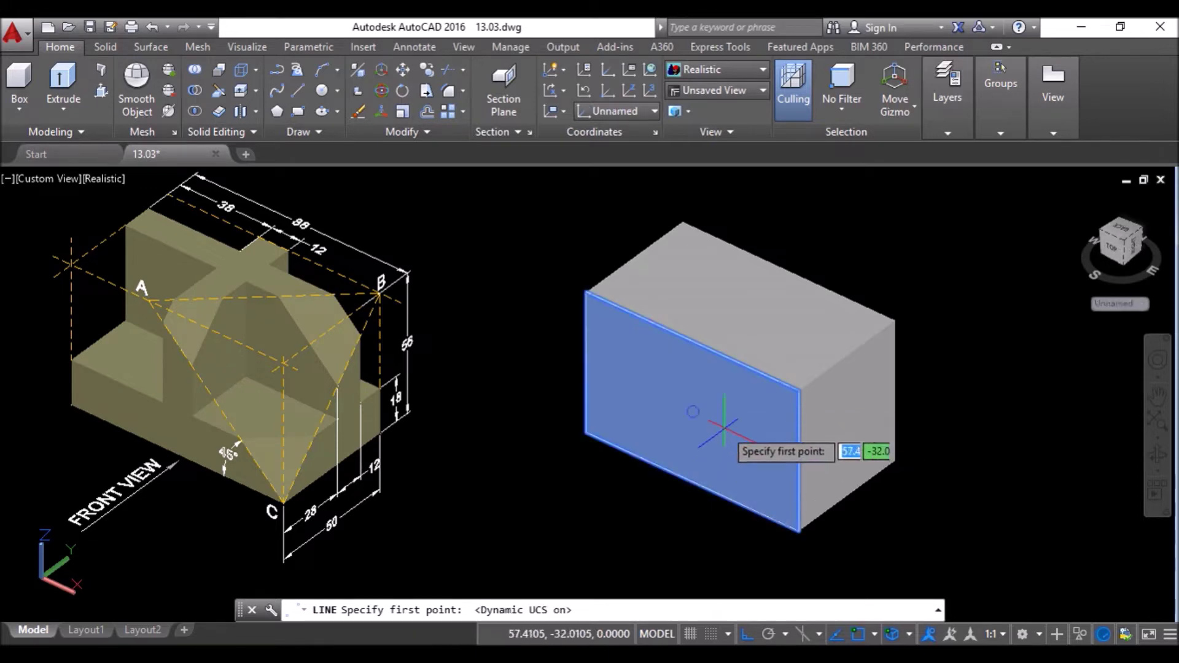
click(793, 519)
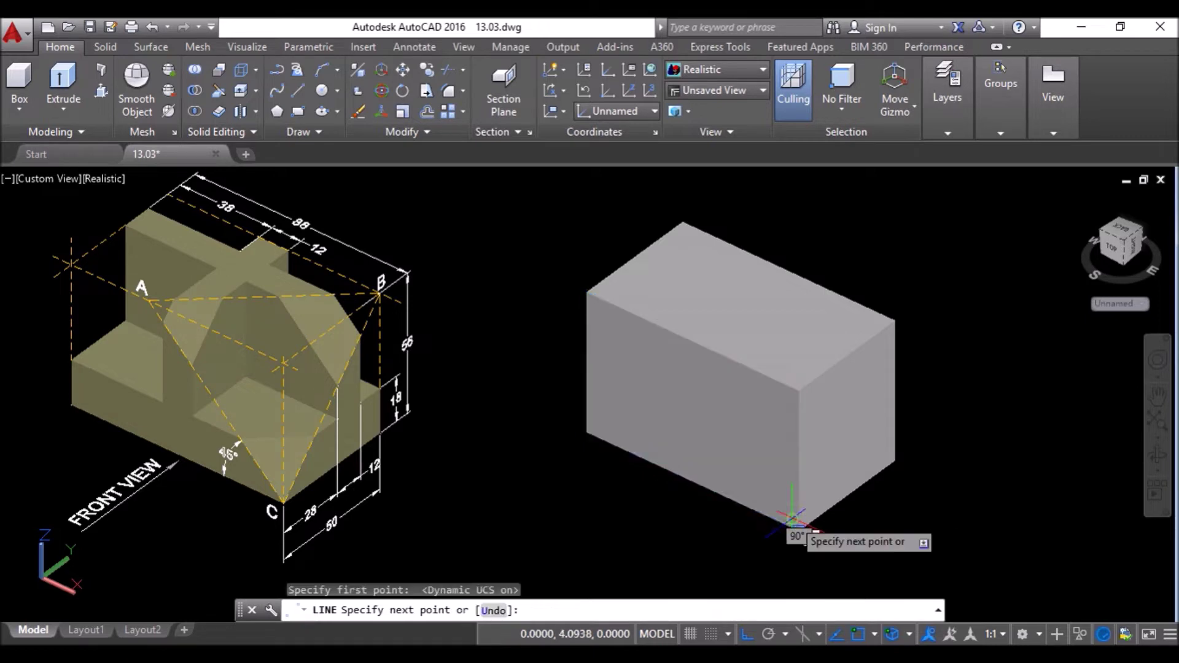
click(766, 634)
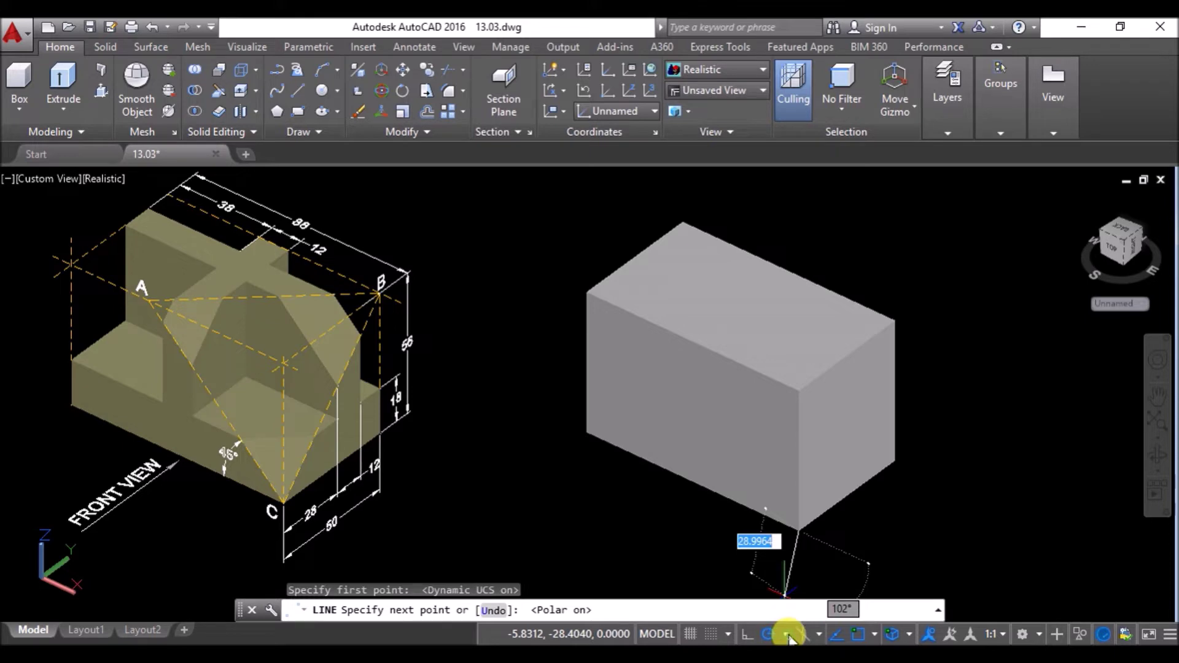
click(787, 635)
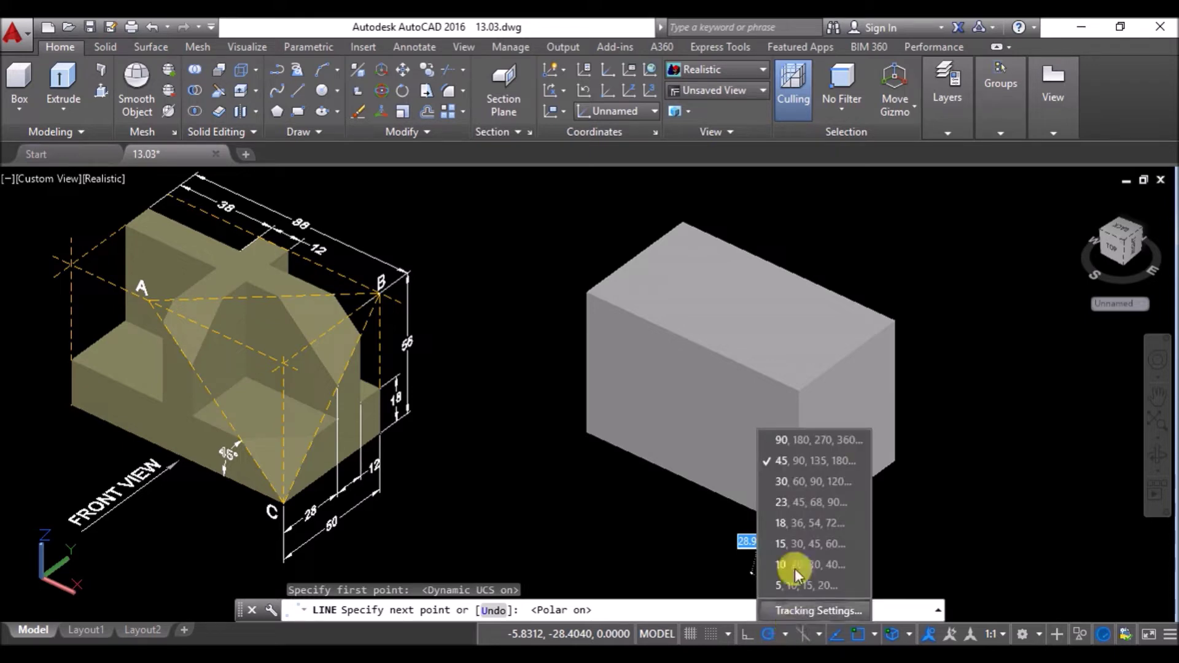
click(814, 460)
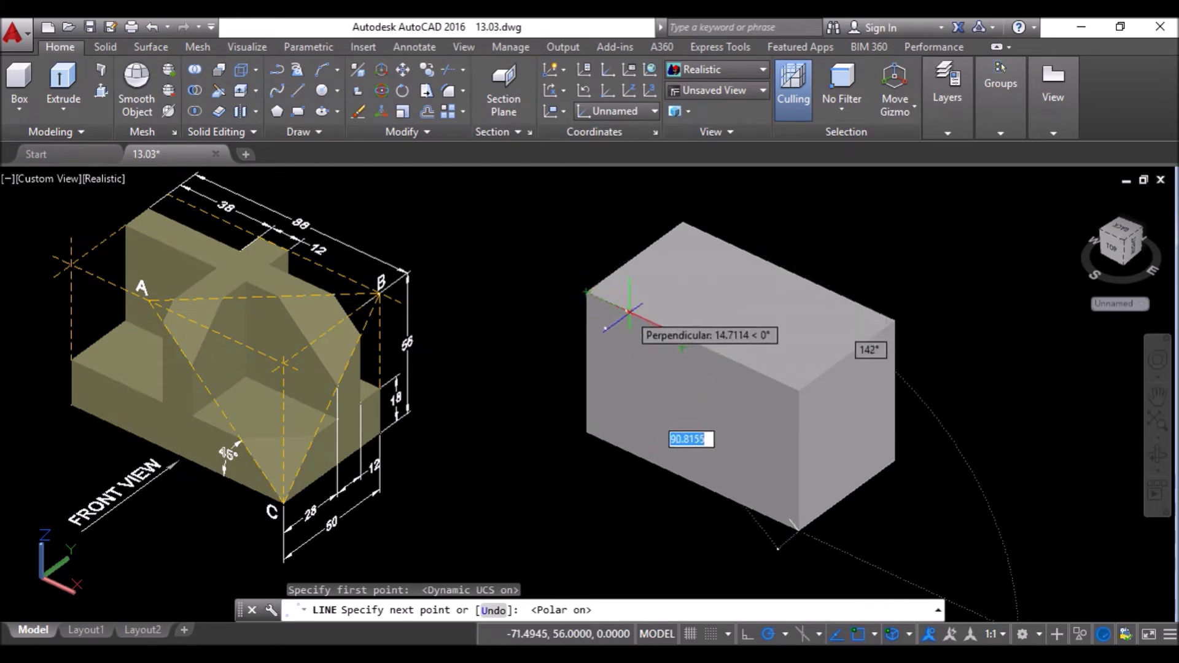
click(662, 327)
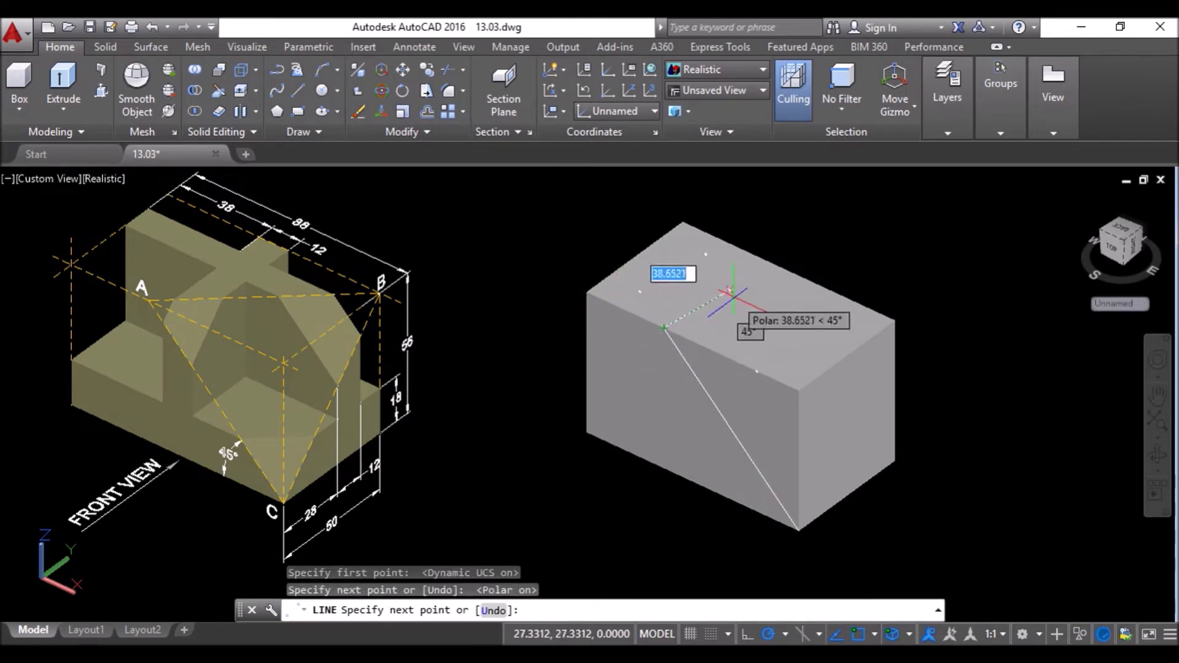
click(892, 319)
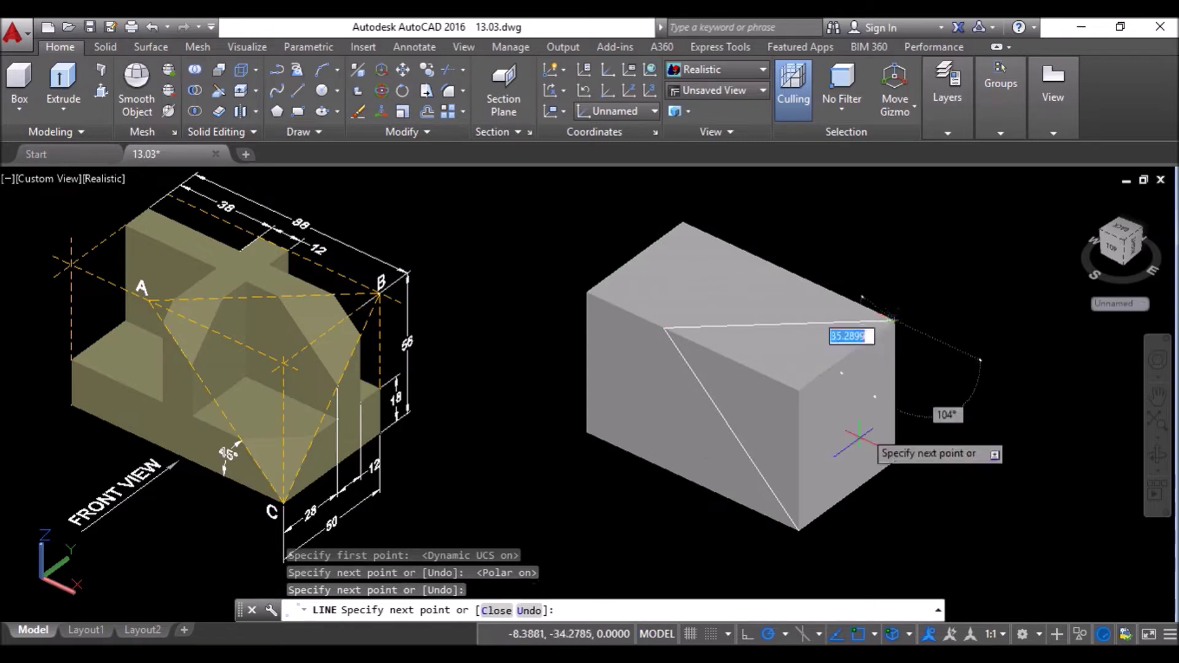
click(798, 529)
key(Return)
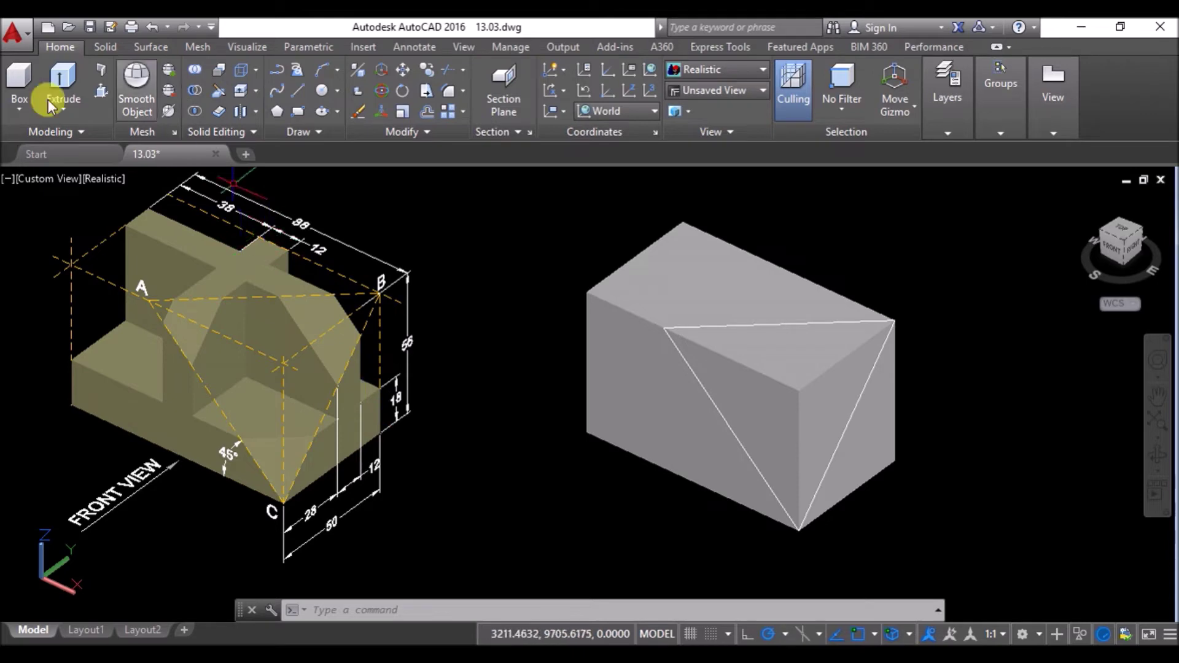
Add a 38 × 12 × 38 box anchored at the grey box's top rear corner, with Ortho on.
click(20, 78)
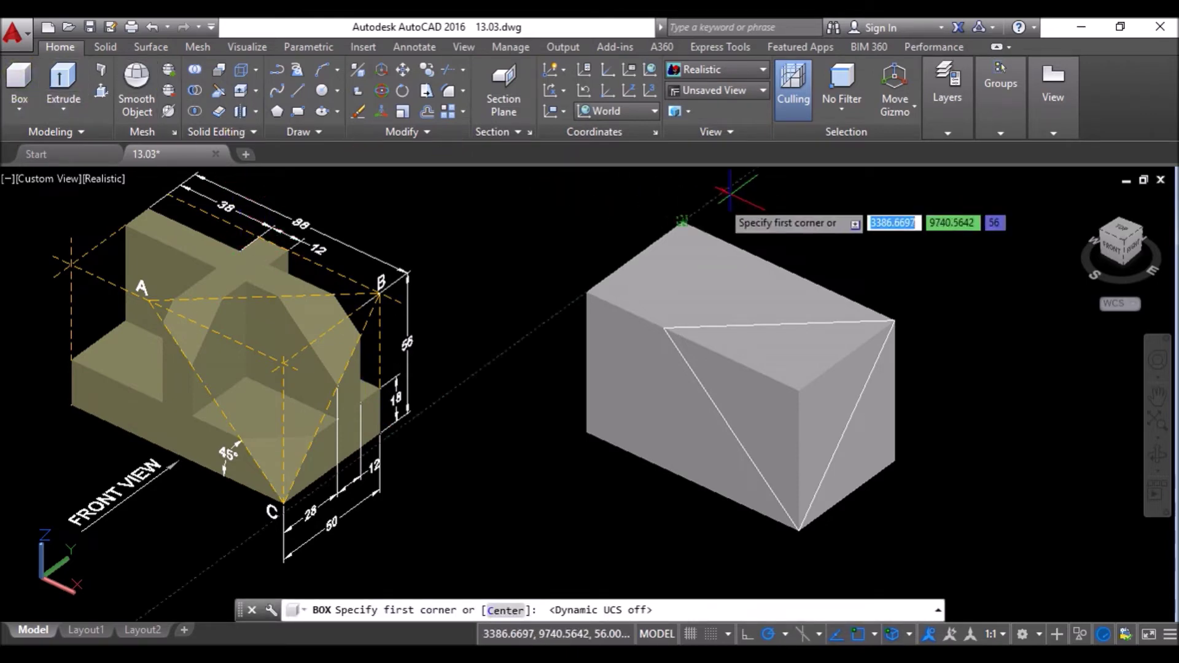
click(681, 219)
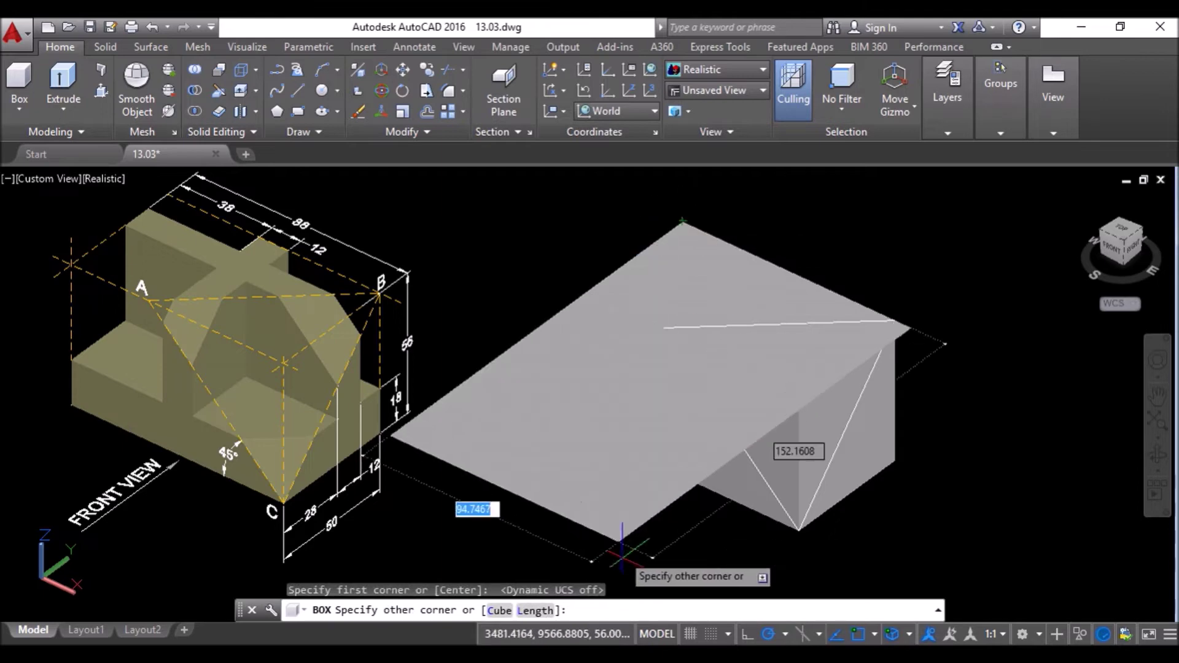
click(531, 612)
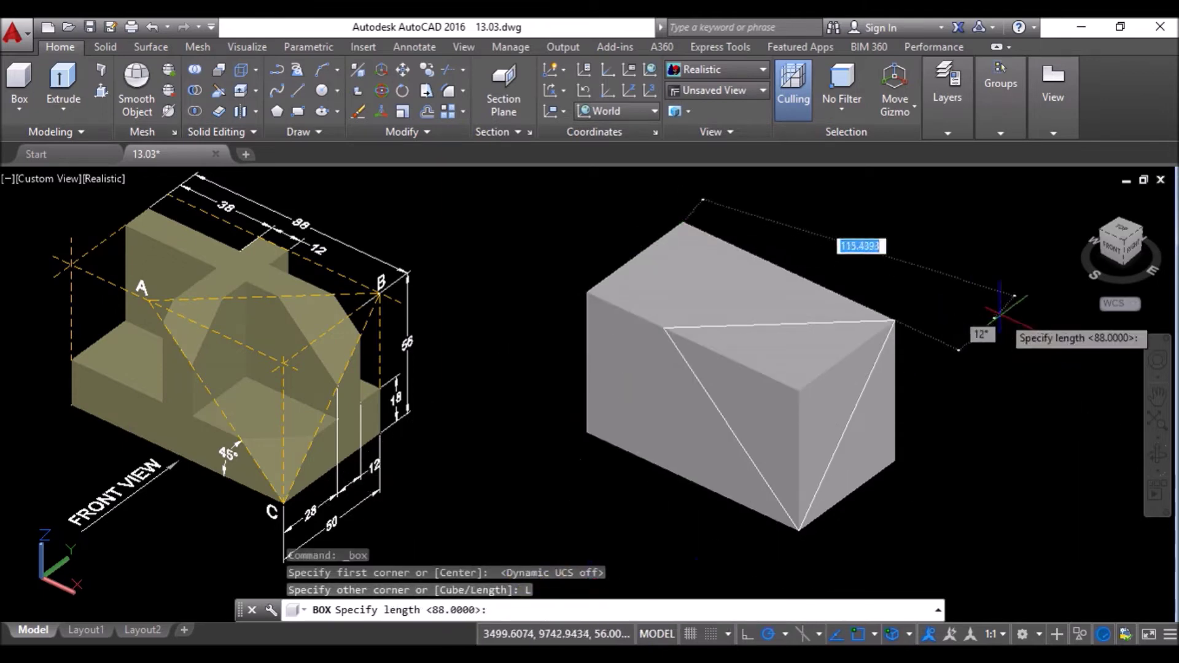
click(748, 634)
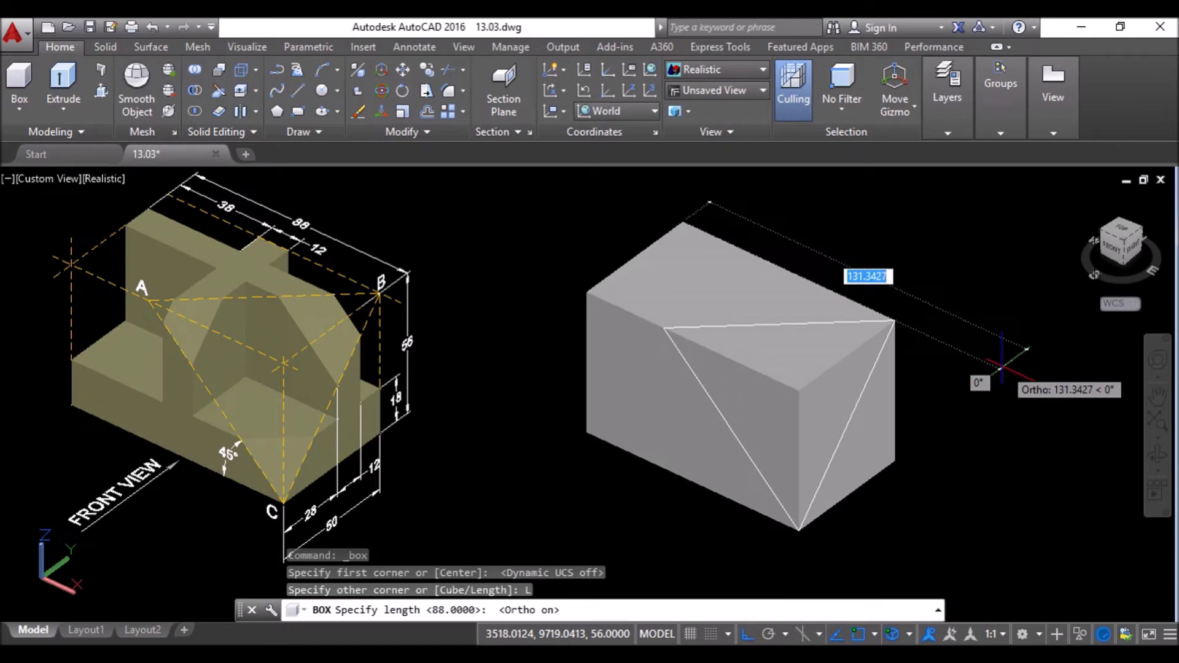
text(38)
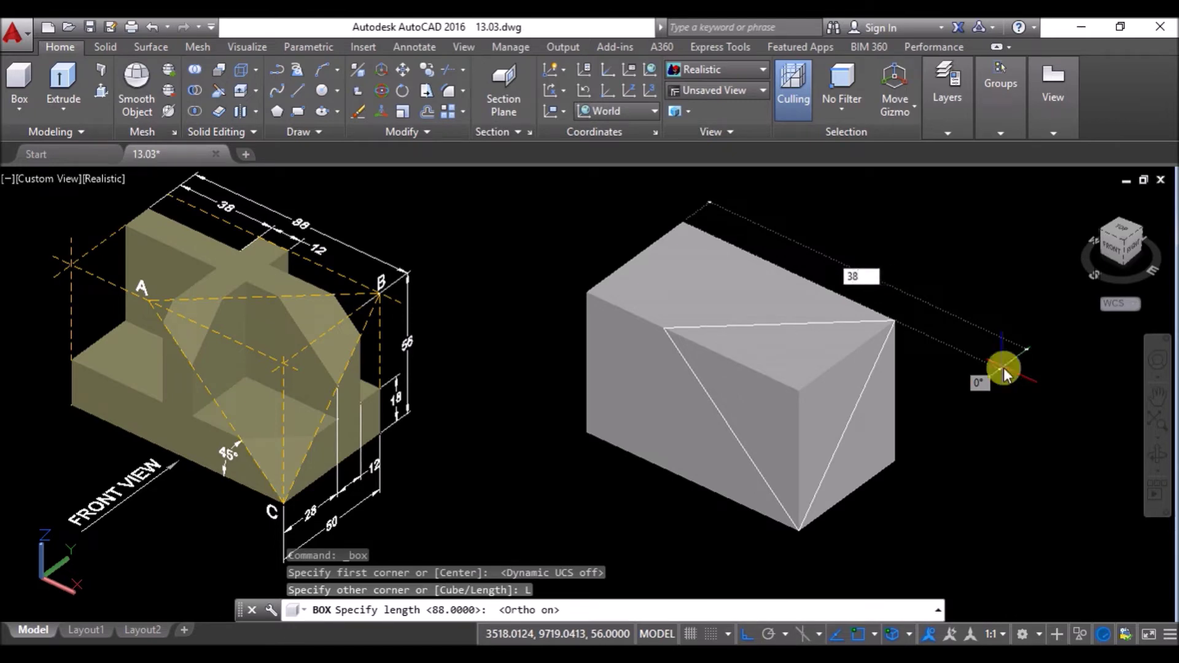
key(Return)
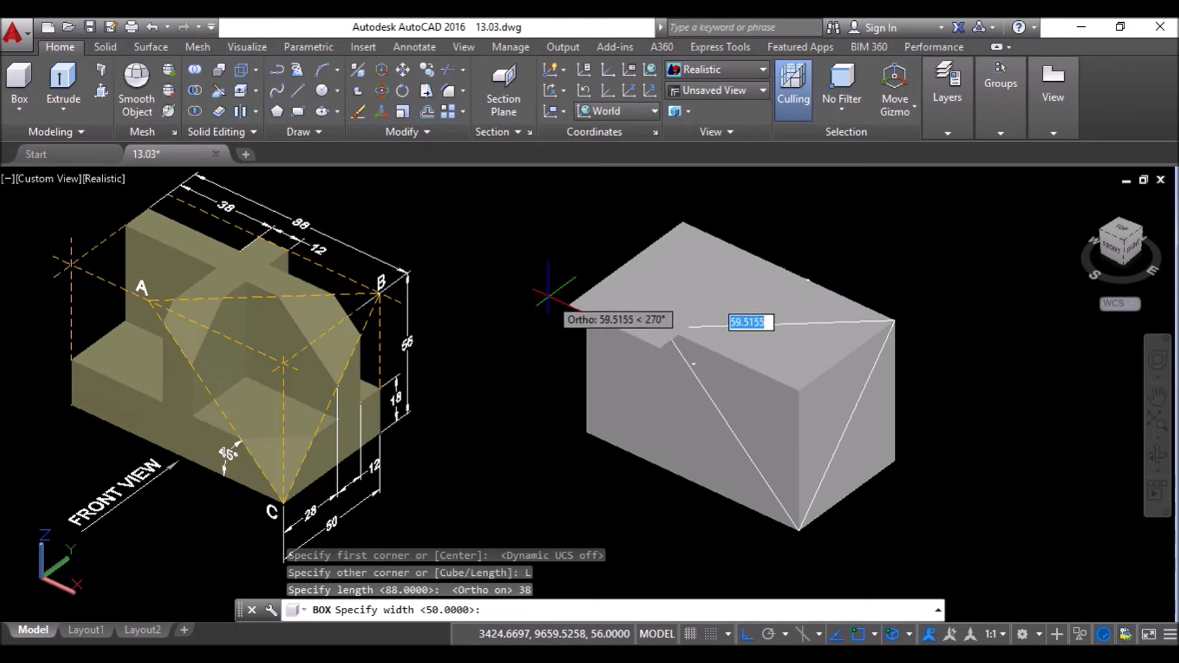
text(12)
key(Return)
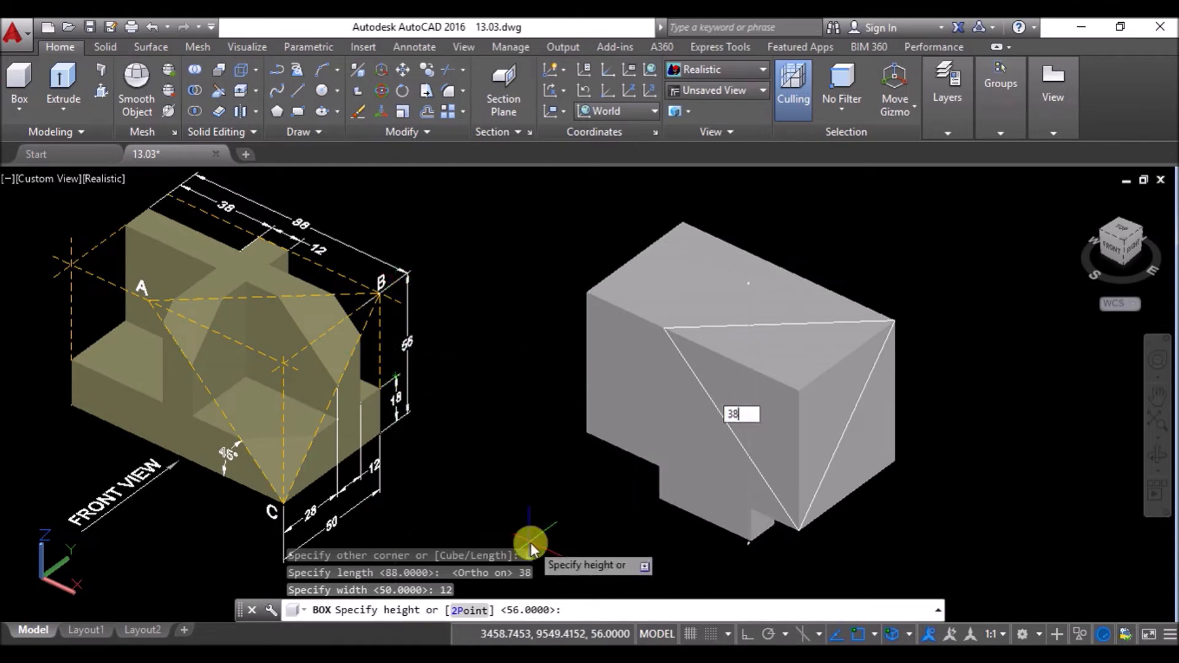
text(38)
key(Return)
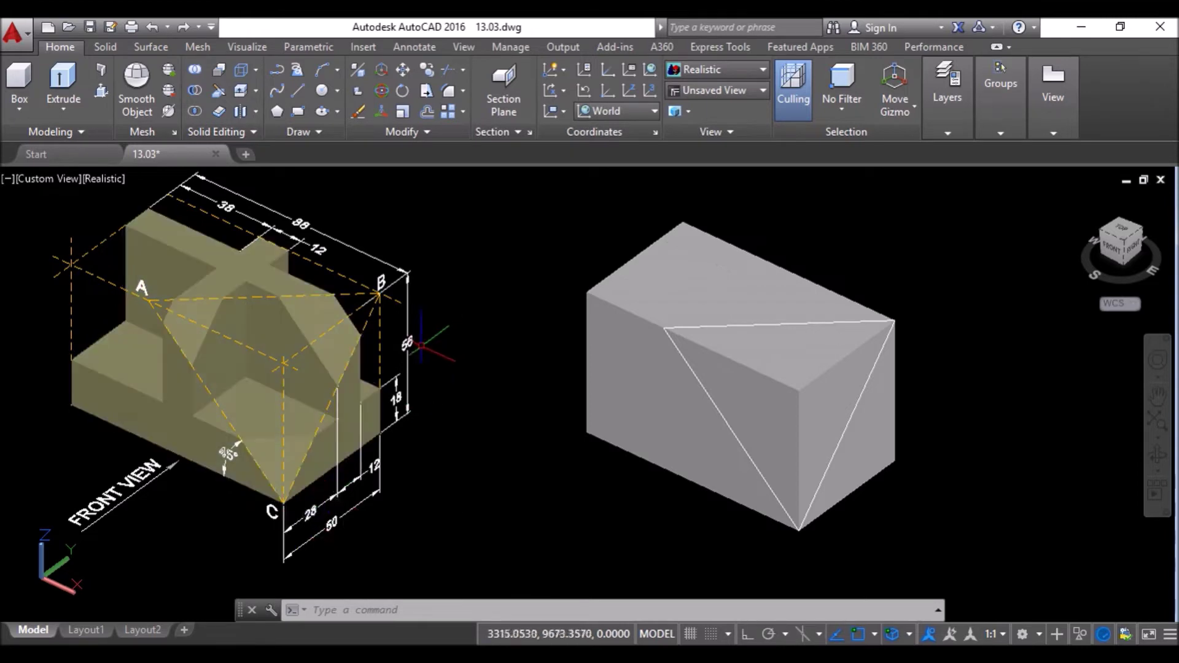
click(19, 75)
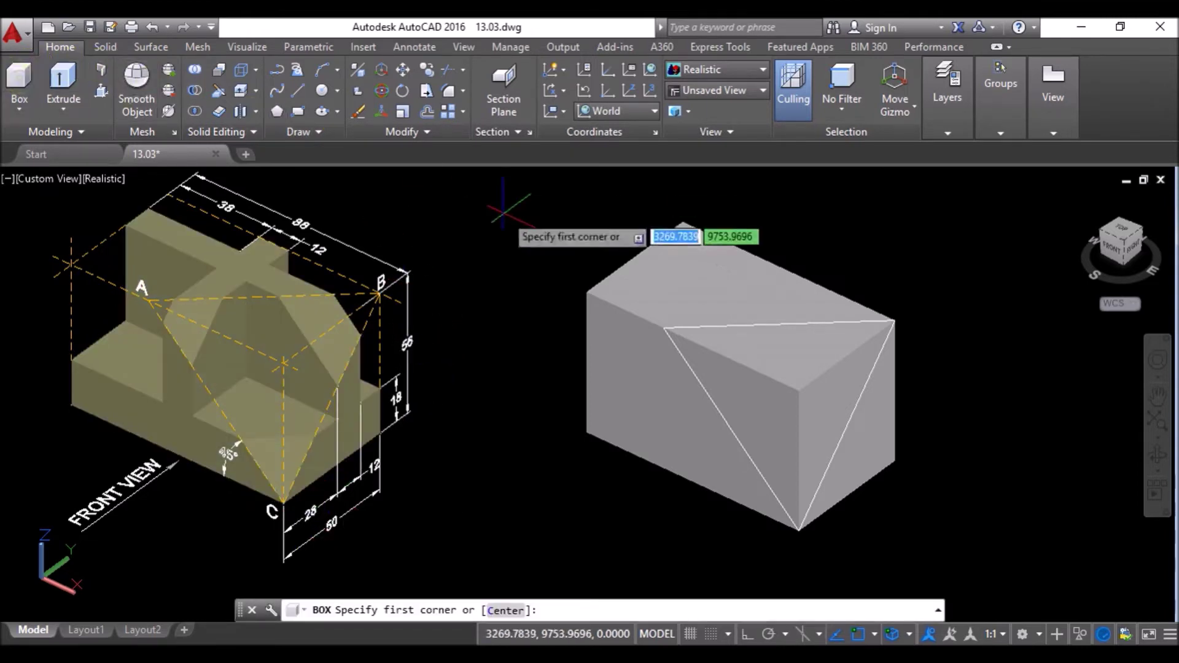
Create a third box 38 long, 28 wide and 38 tall at the solid's top rear corner.
click(587, 292)
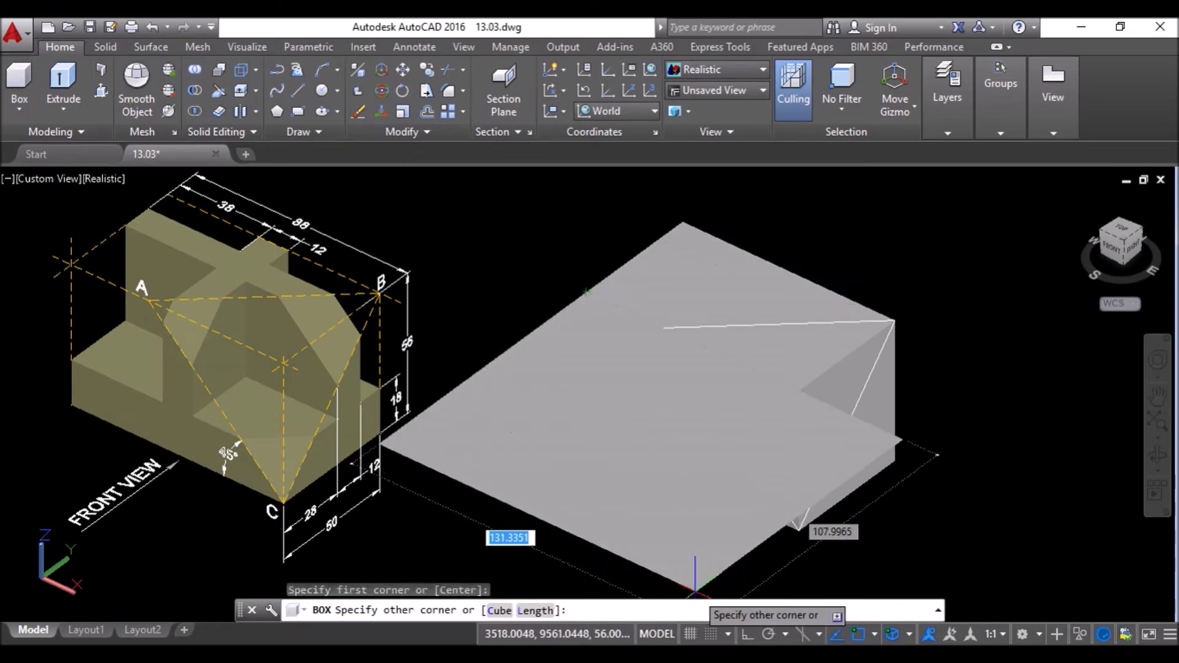
click(535, 611)
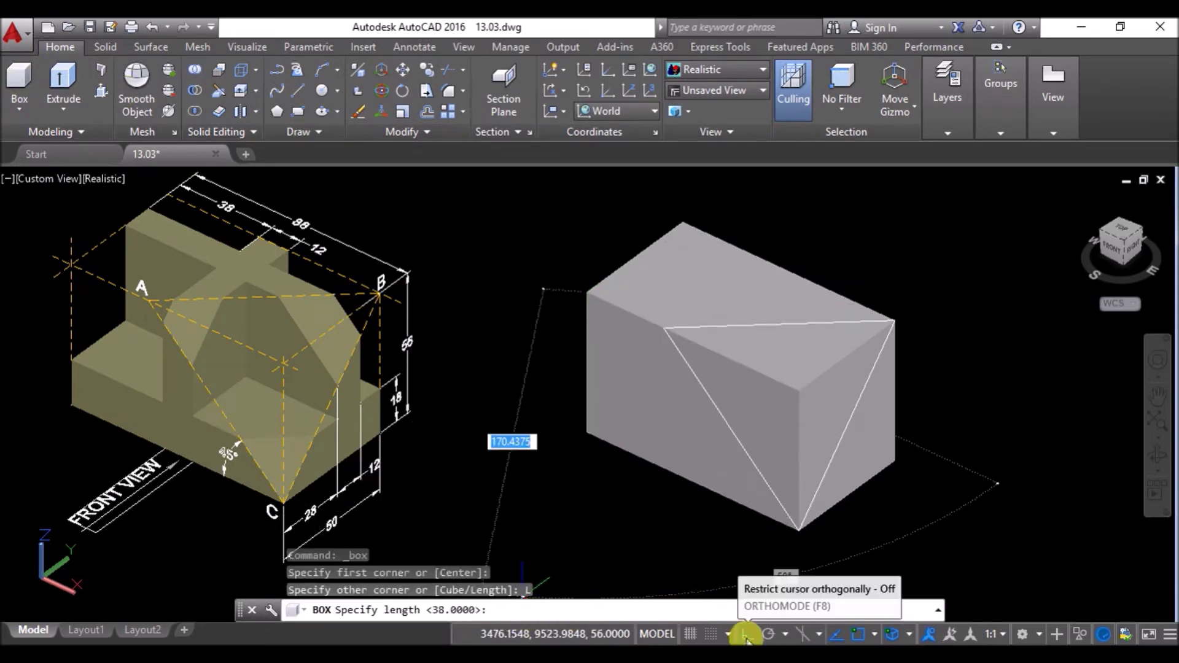
click(747, 635)
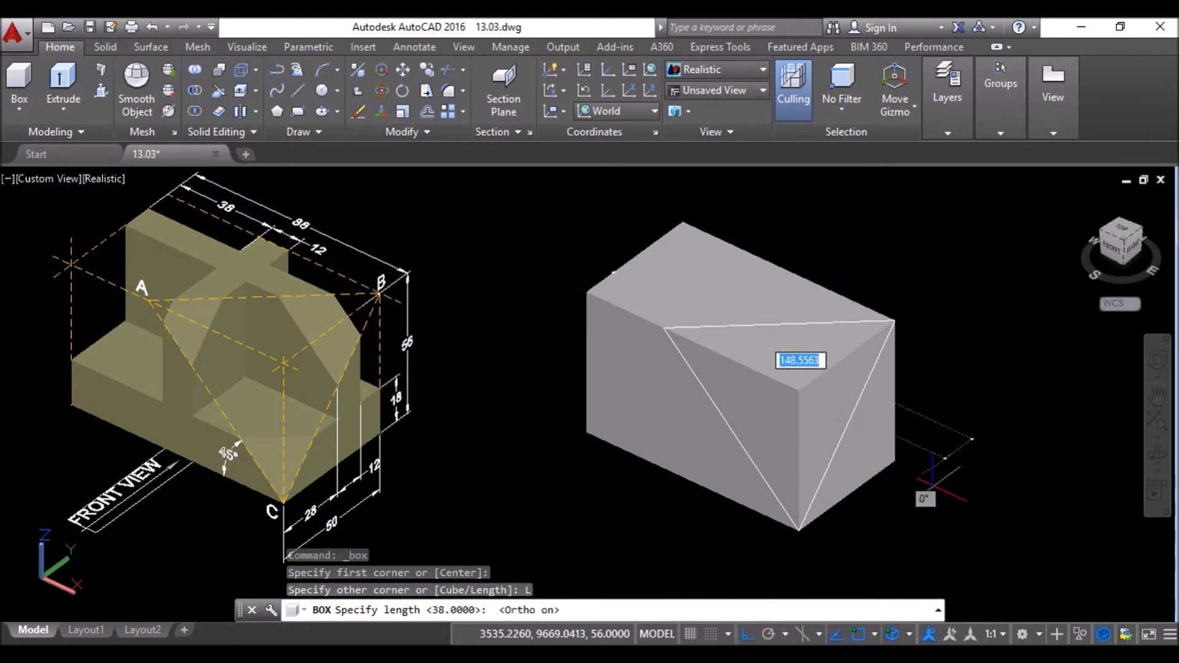
text(38)
click(979, 498)
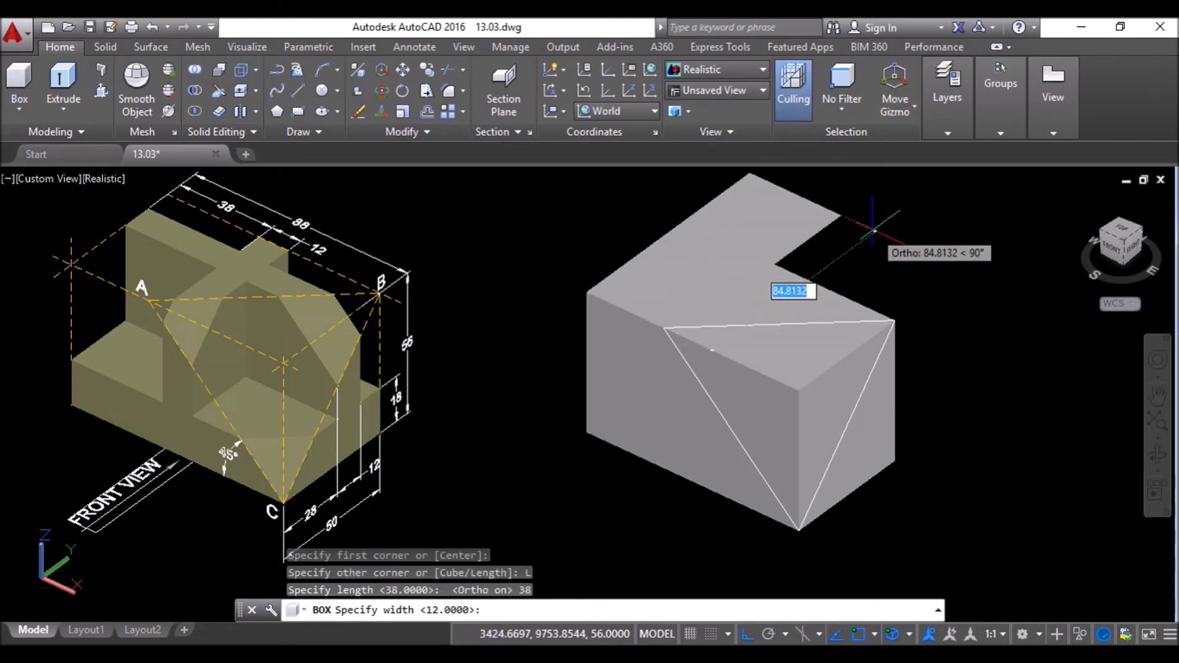
text(28)
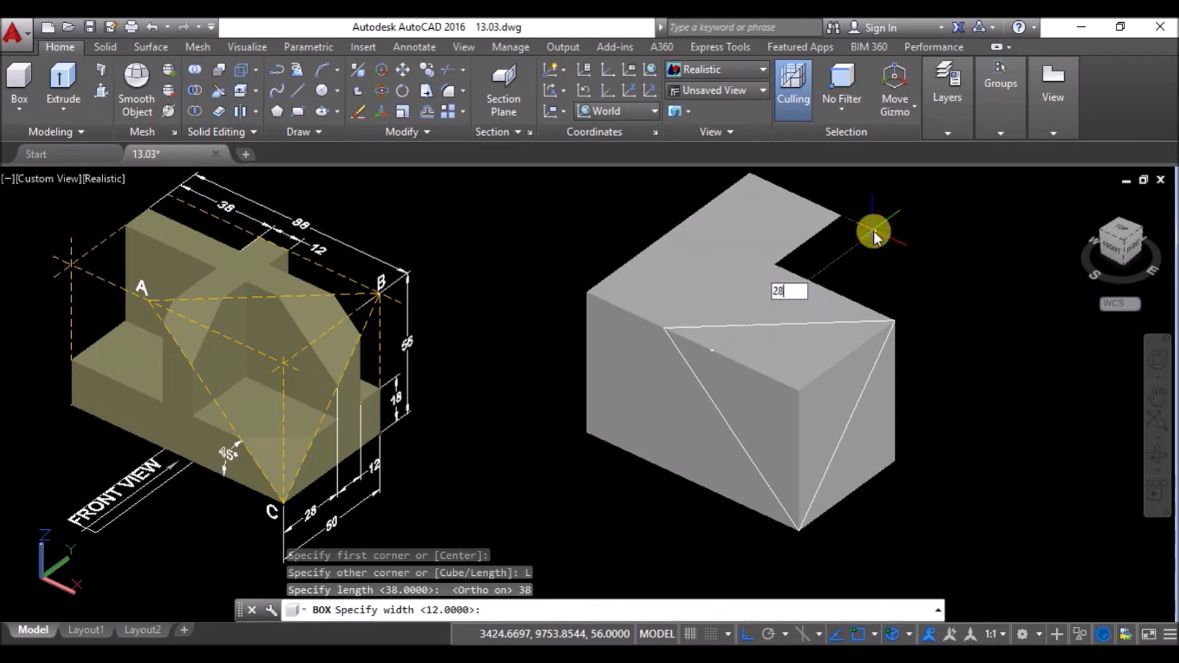
key(Return)
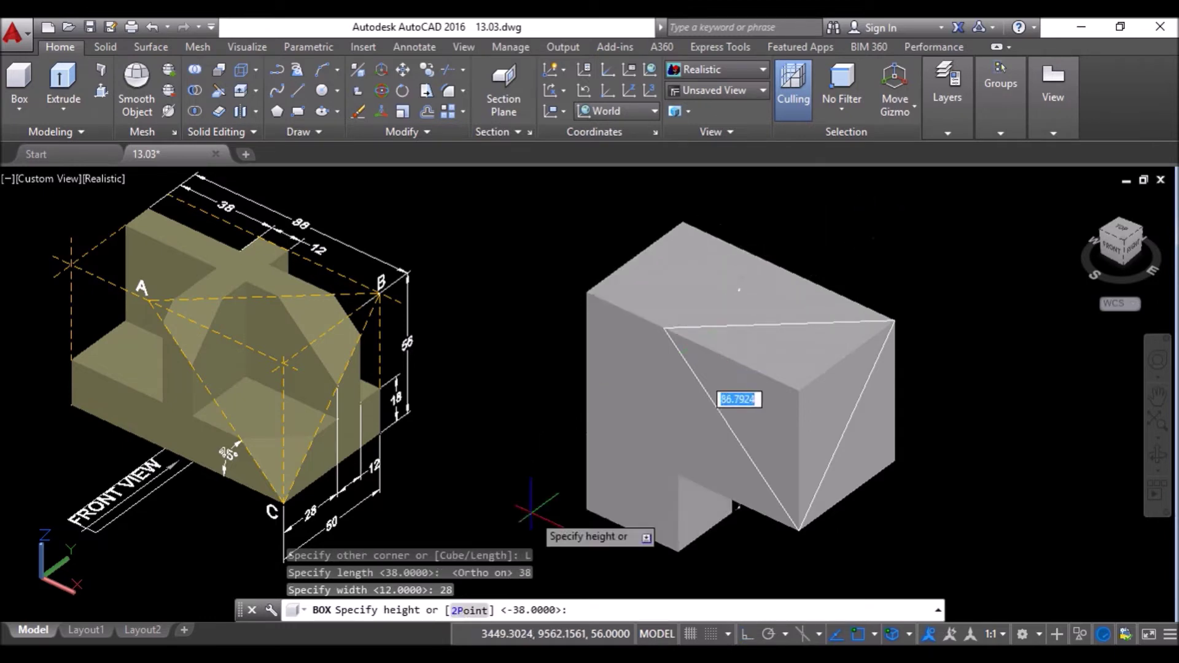
click(533, 515)
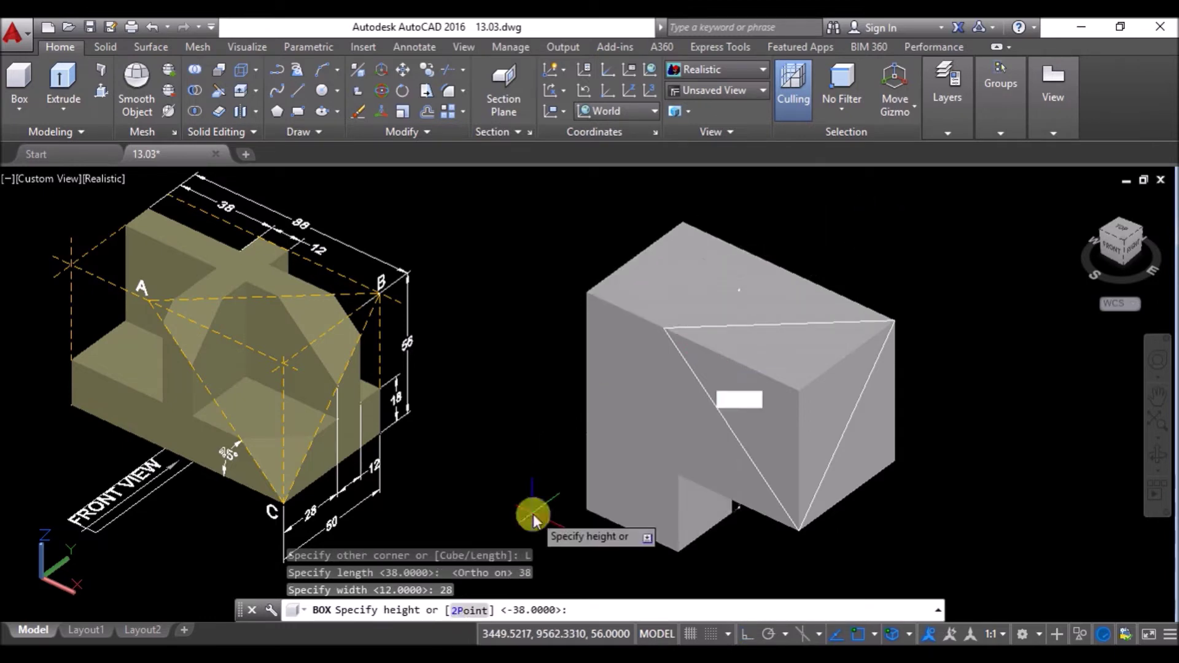
text(38)
key(Return)
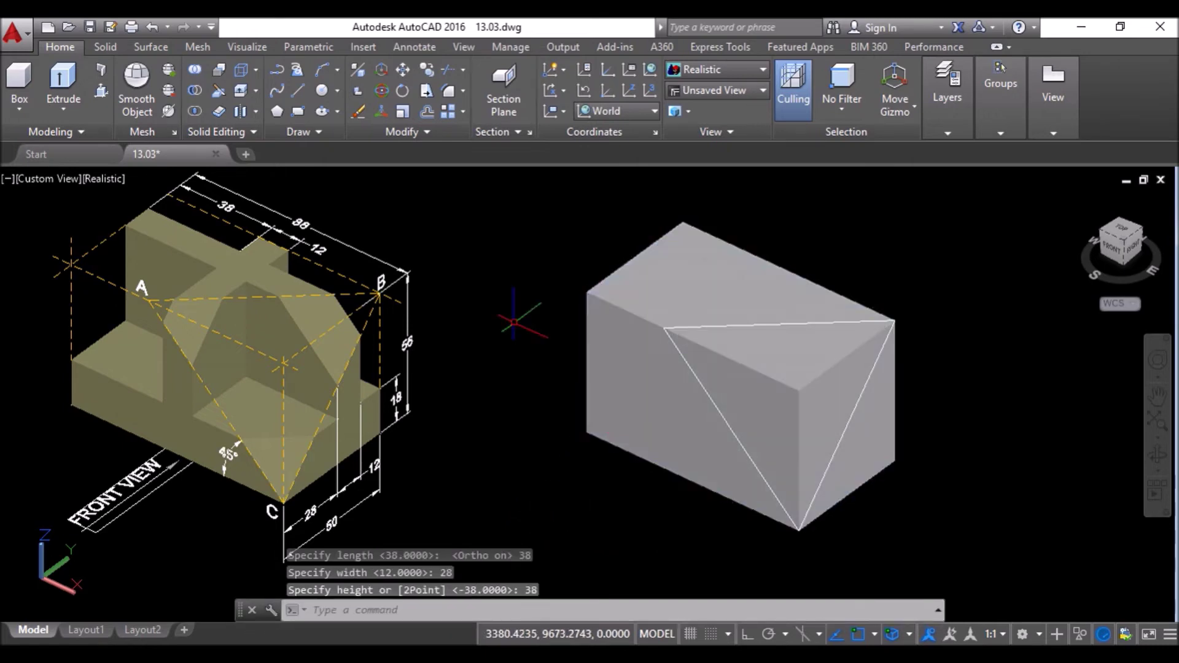
click(64, 166)
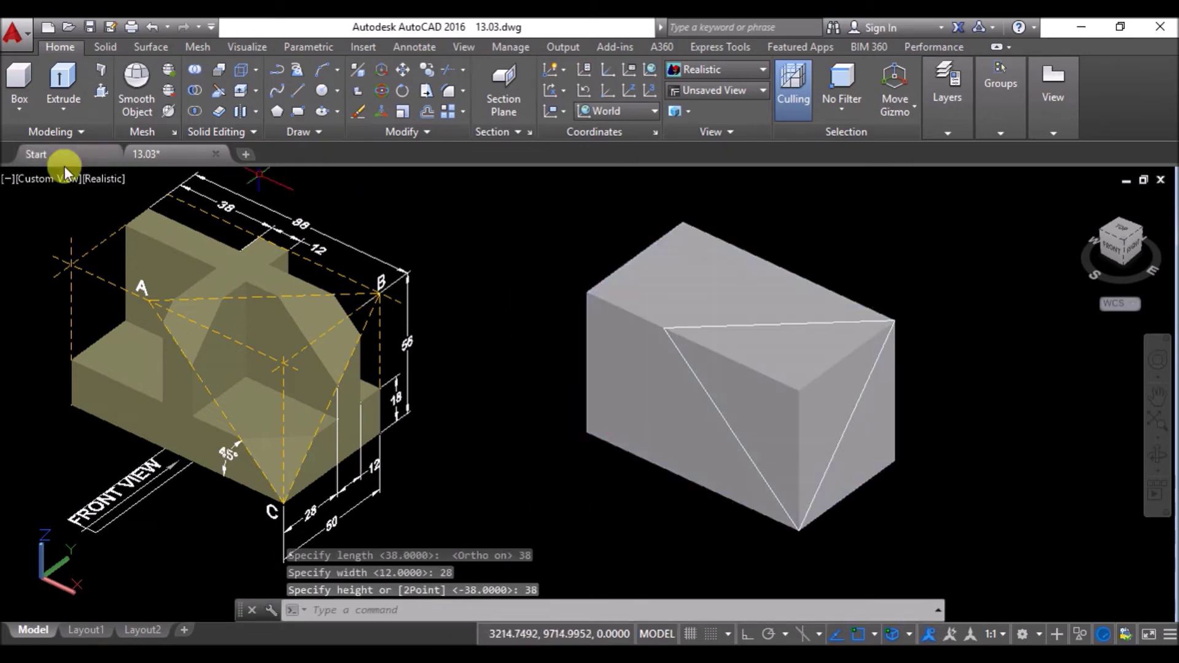
Switch to the 2D Wireframe visual style and select the two inner box solids.
click(100, 178)
click(147, 222)
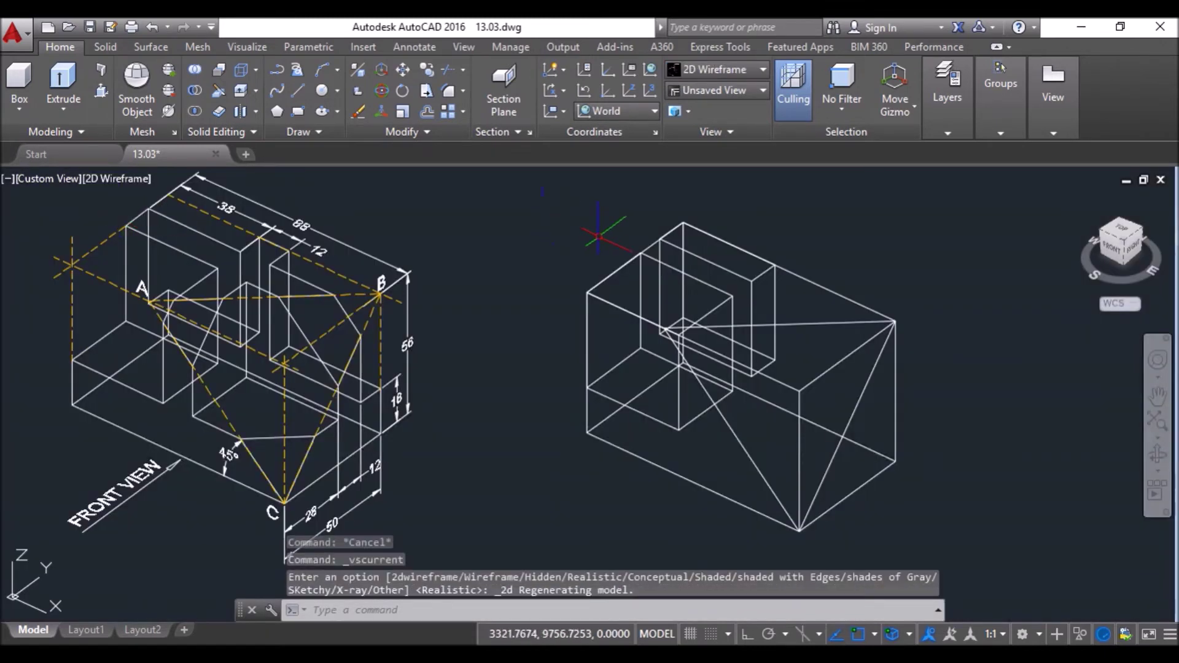
click(614, 263)
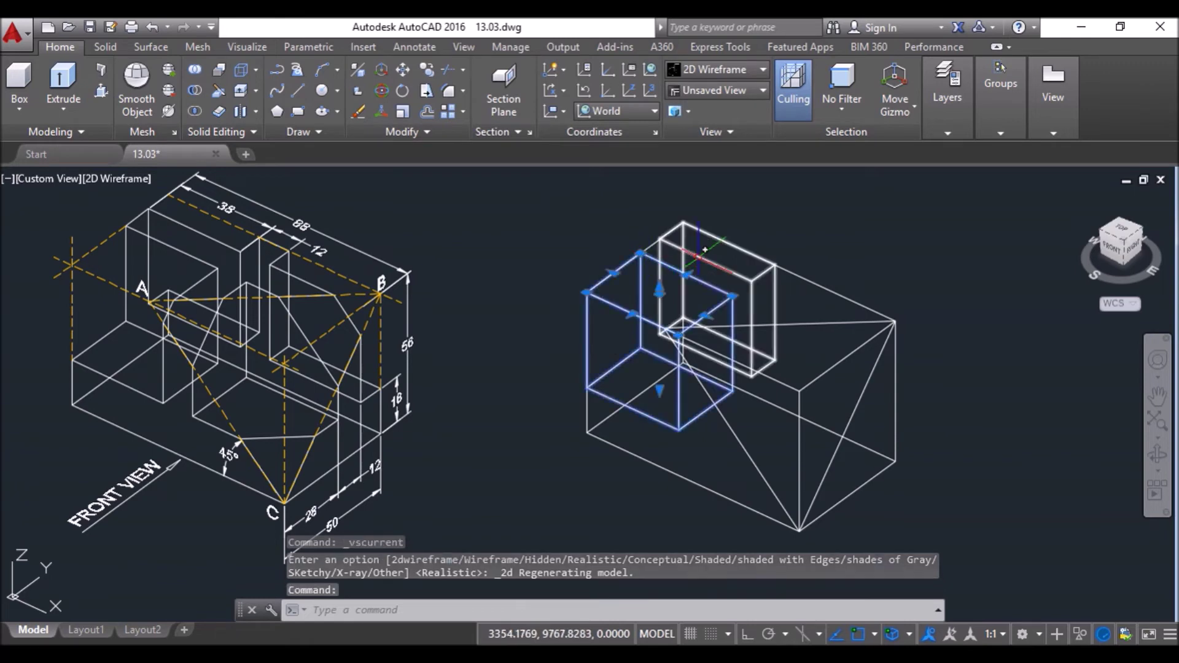
click(699, 258)
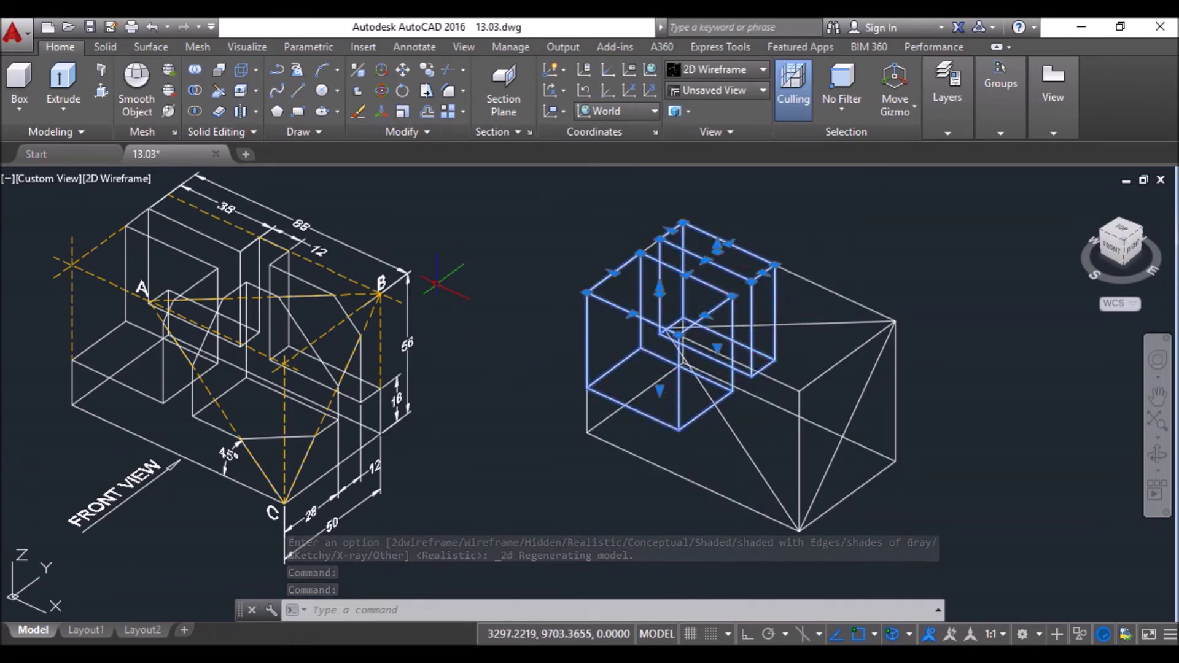
Mirror the two inner boxes in 3D through a three-point plane, keeping the originals.
click(356, 72)
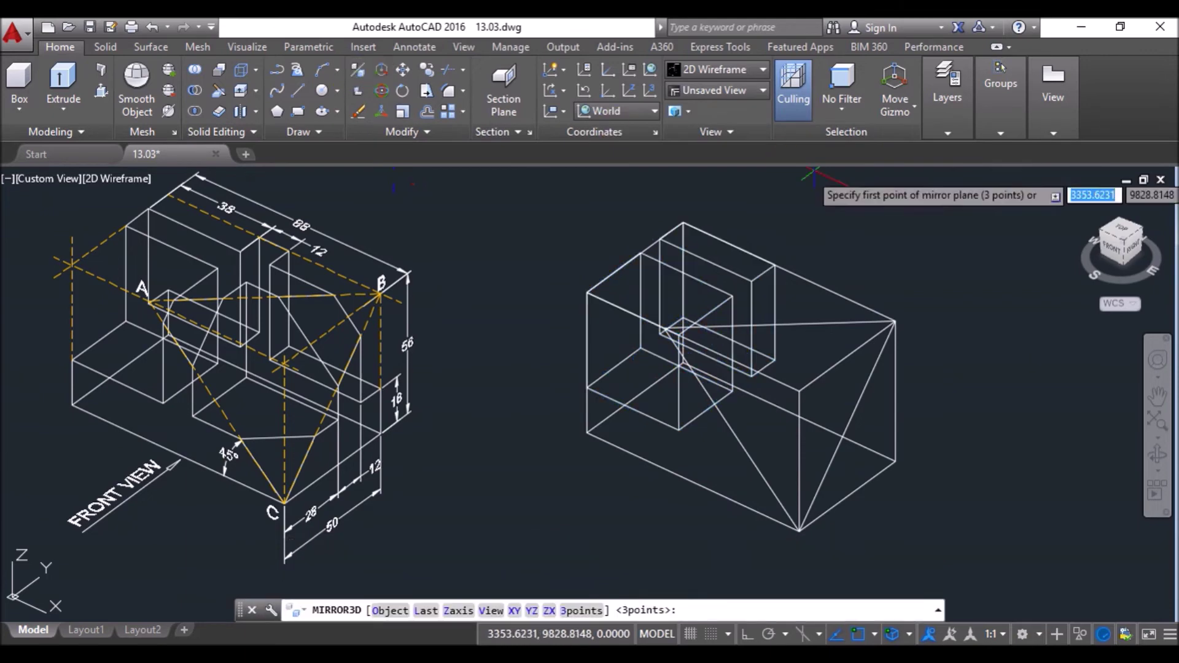
click(794, 275)
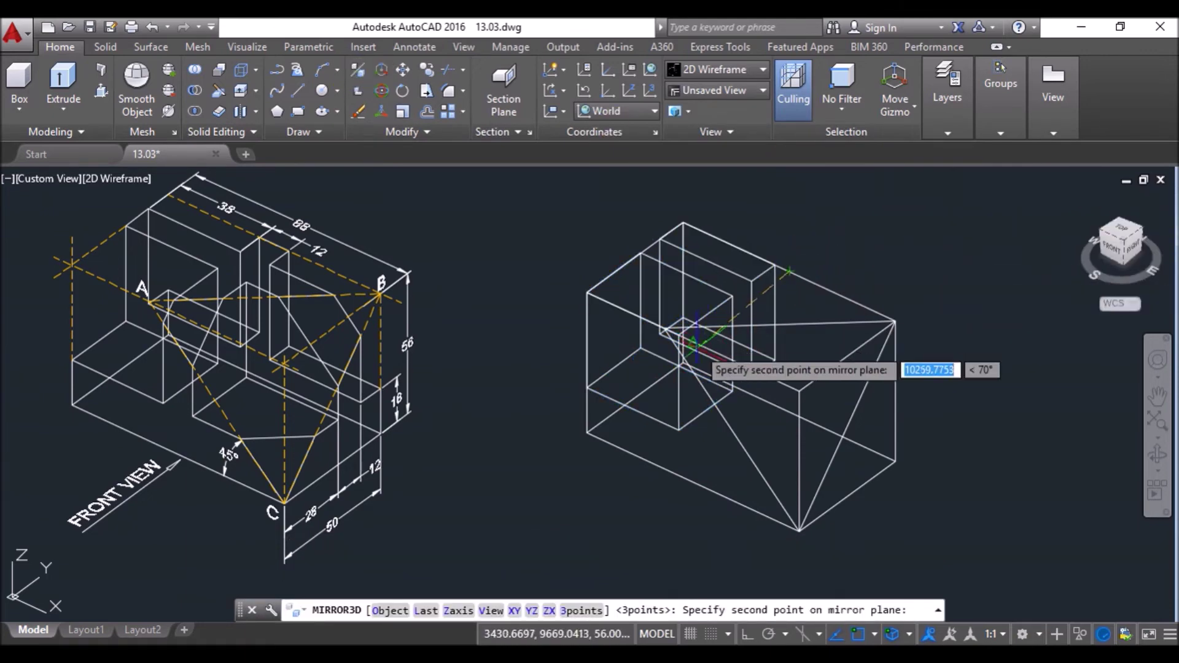
click(747, 634)
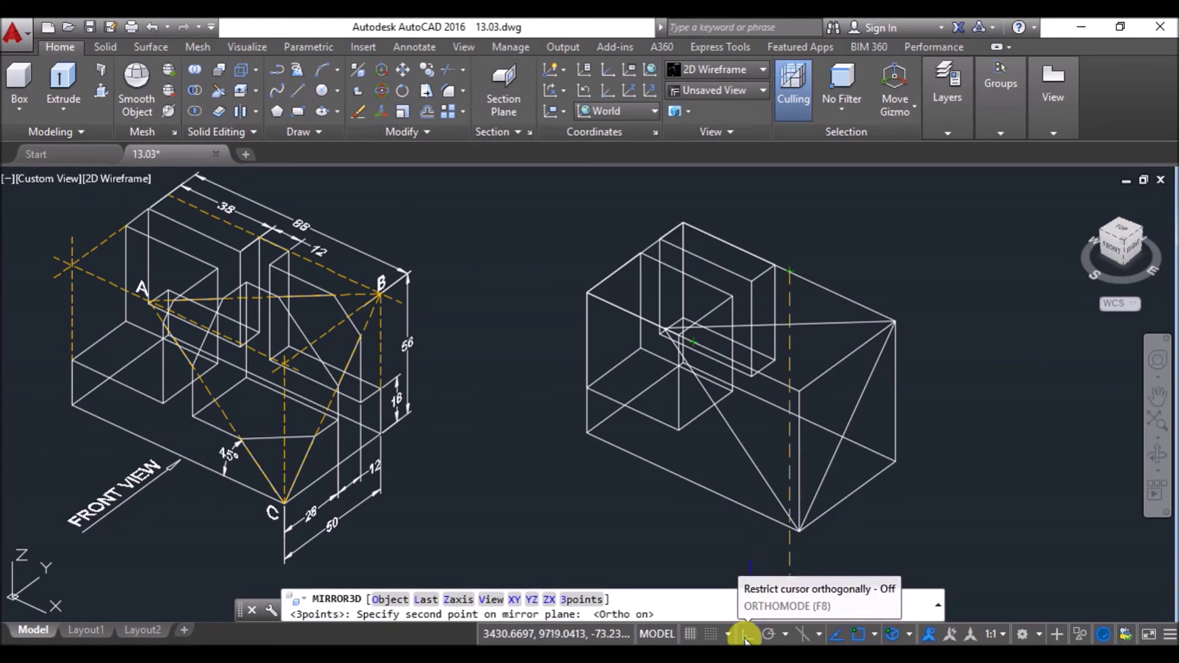
scroll(705, 355, up, 5)
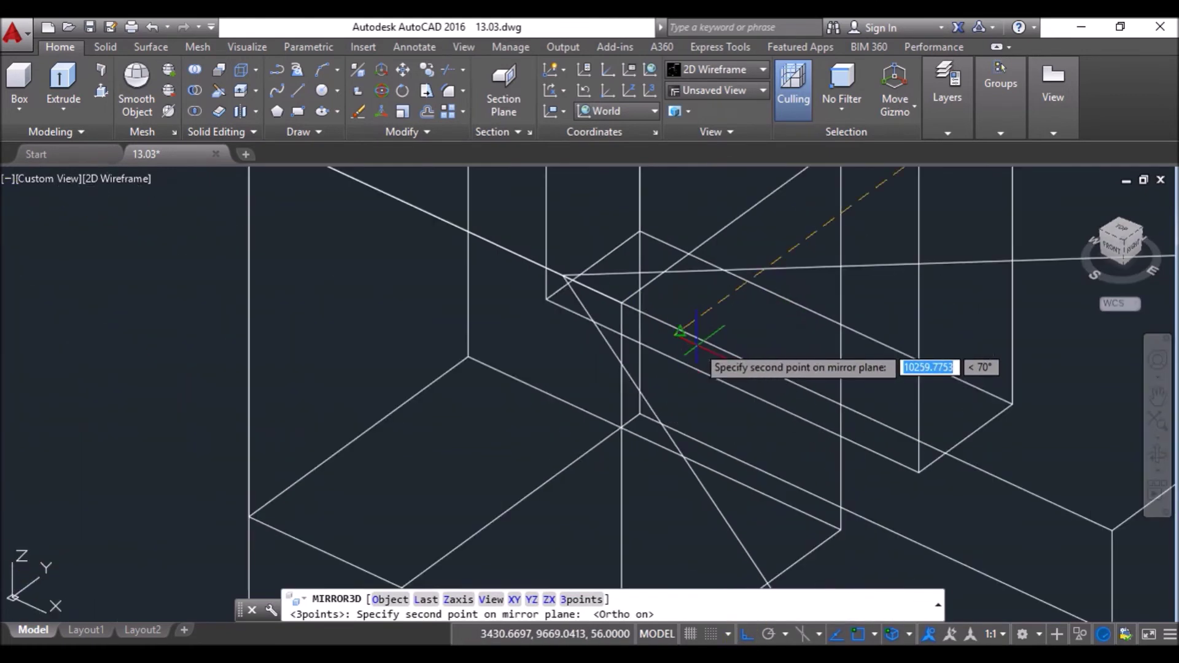
click(679, 331)
scroll(679, 330, down, 5)
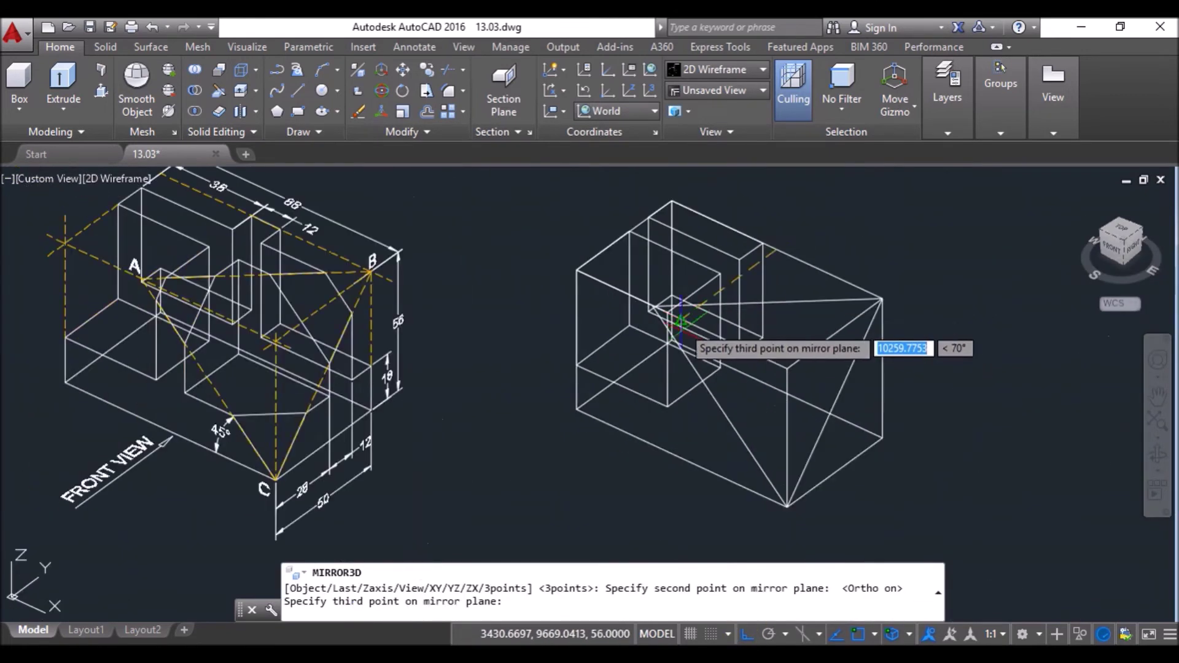
click(682, 462)
right_click(585, 493)
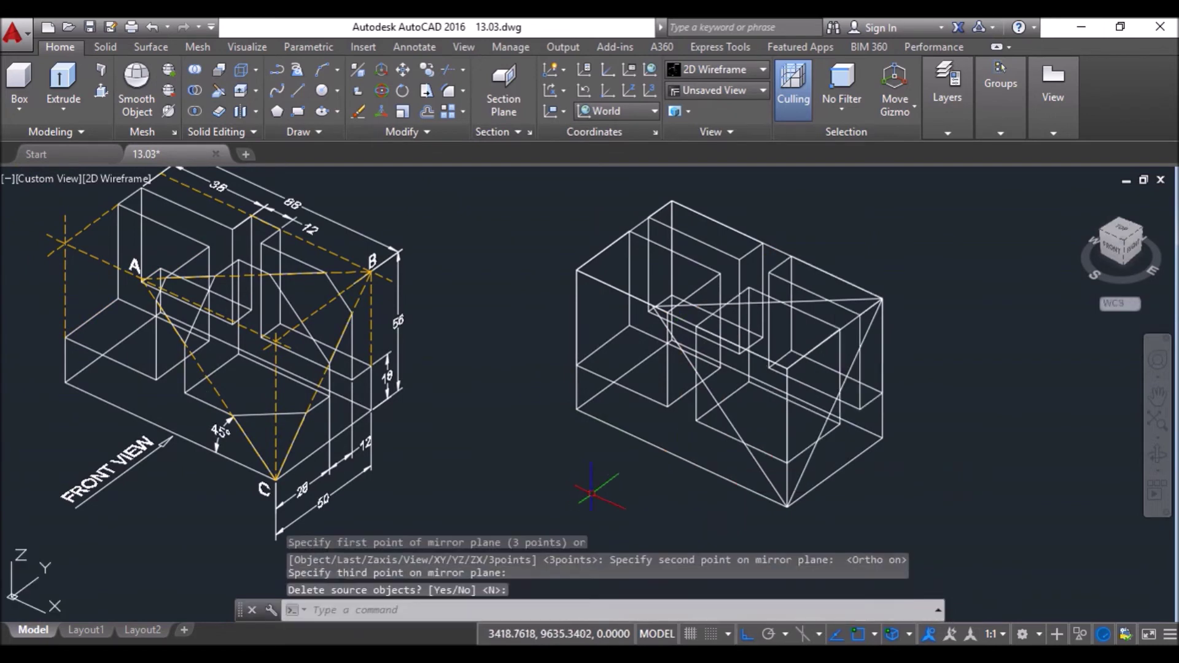
middle_drag(802, 222, 806, 235)
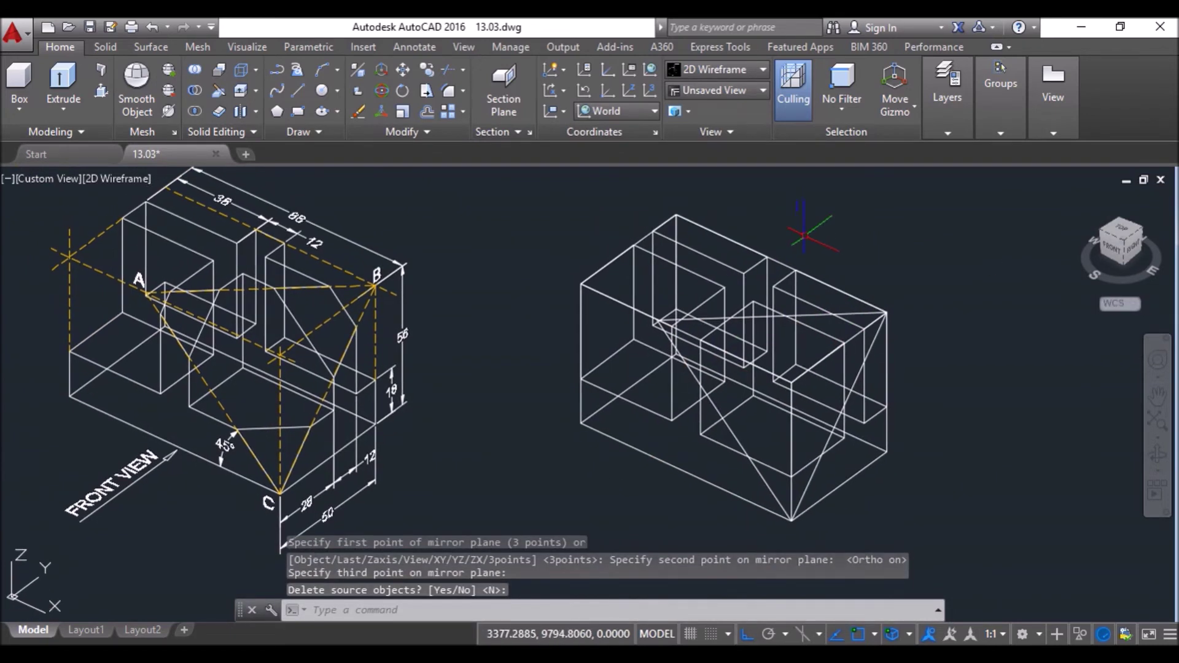
Subtract the four inner boxes from the base block.
click(197, 89)
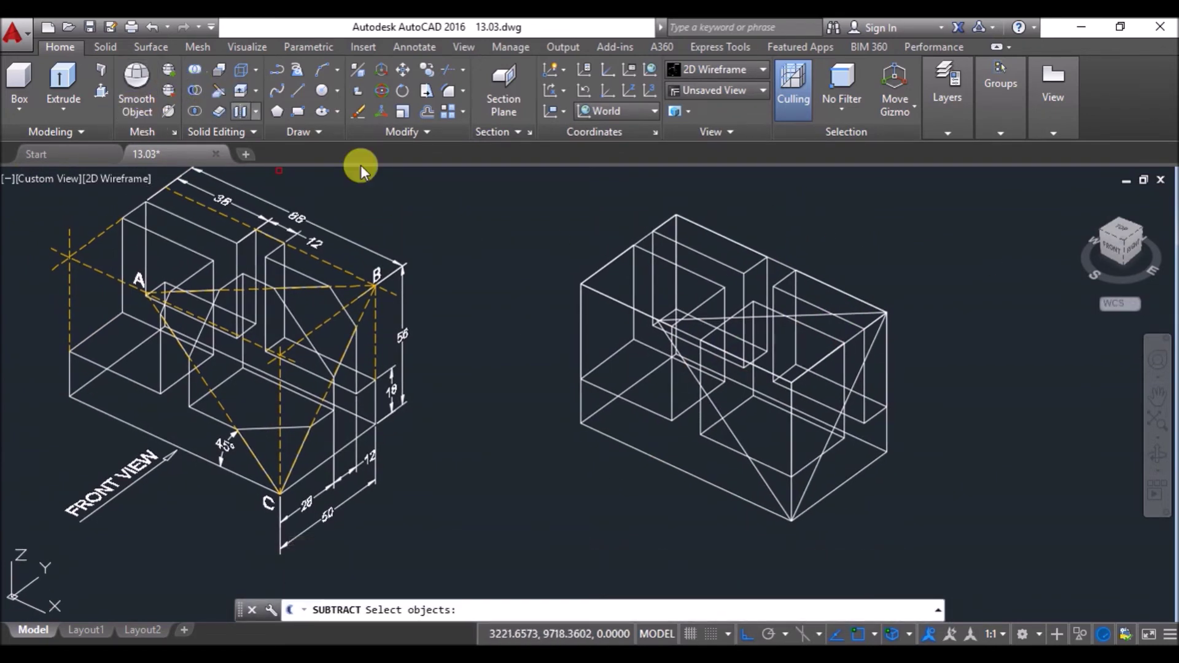
click(643, 239)
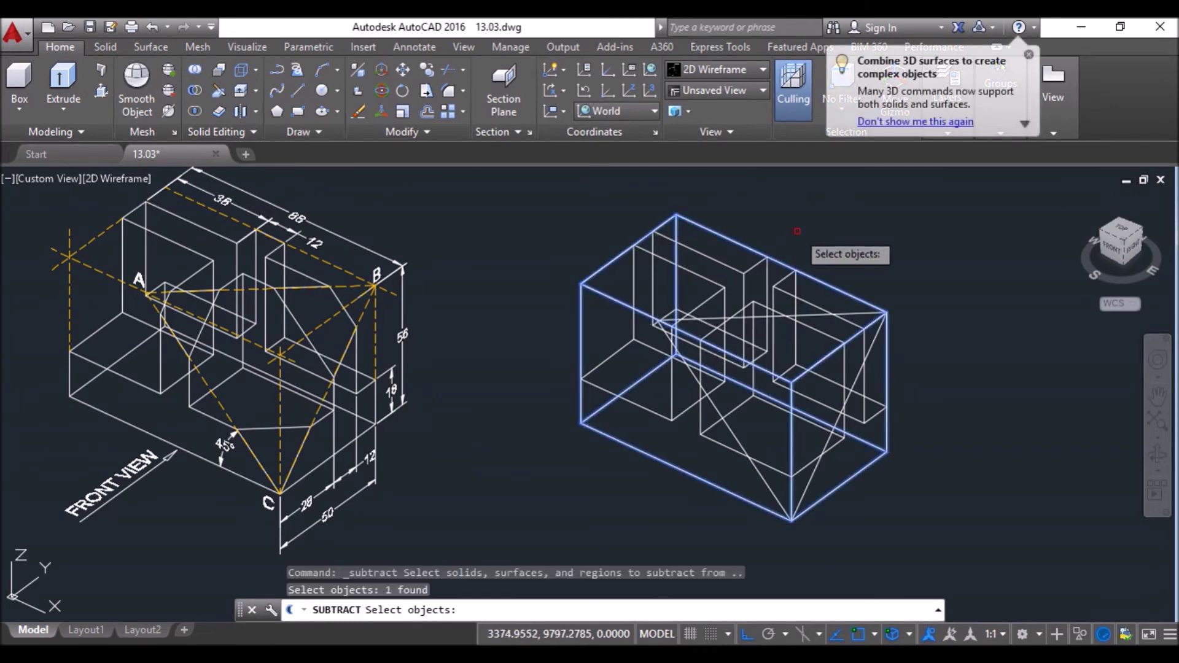
right_click(793, 228)
click(732, 269)
click(726, 293)
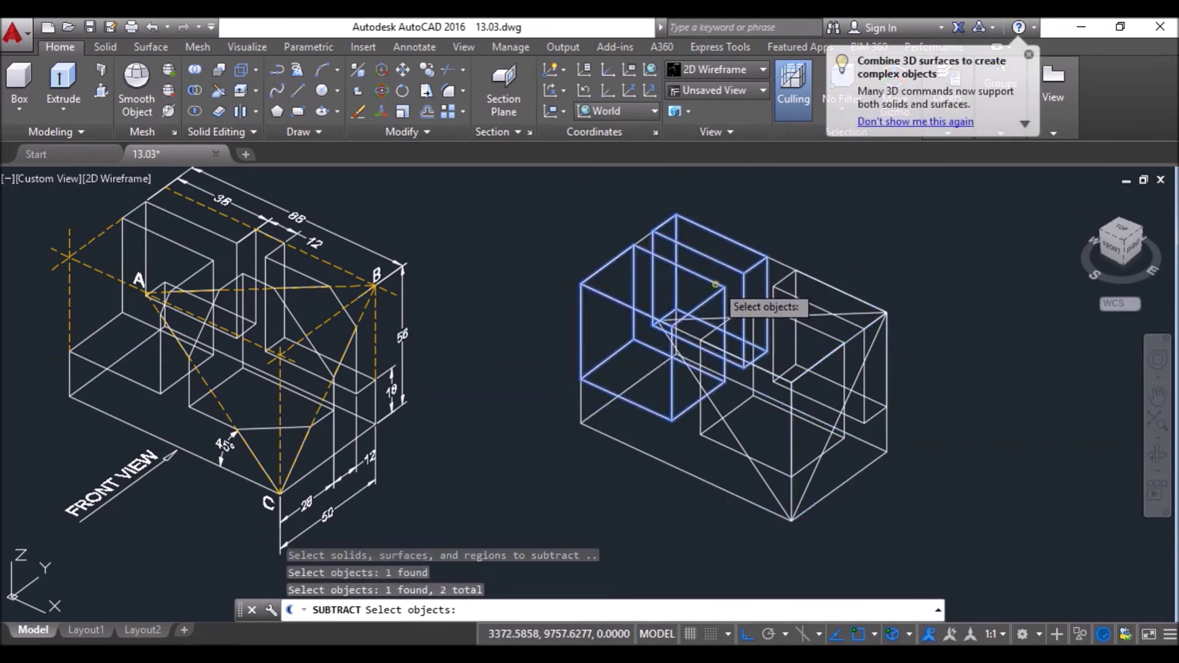
click(768, 307)
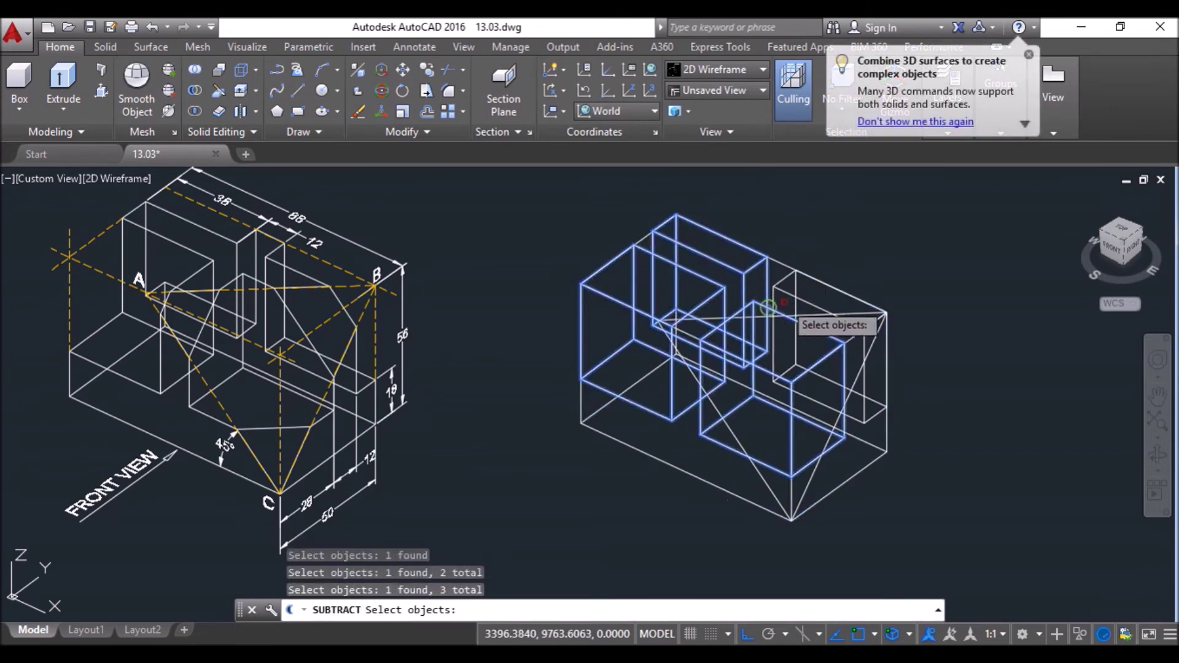
right_click(846, 272)
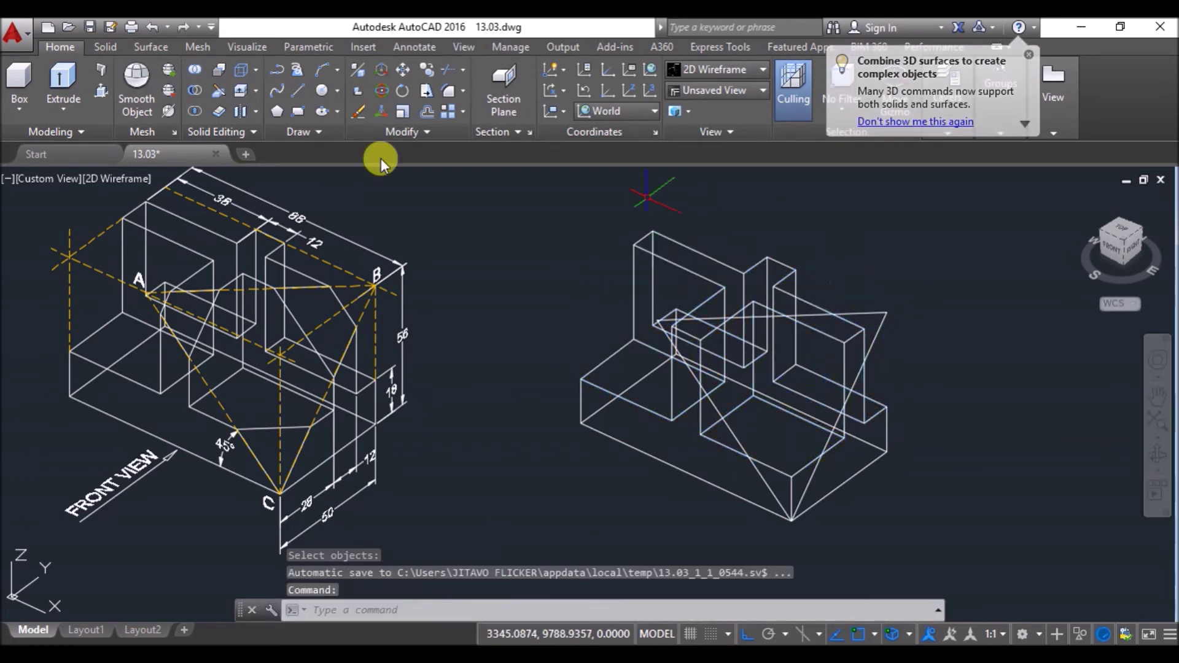
click(133, 179)
Apply the Realistic visual style and recenter the shaded ribbed solid.
click(203, 282)
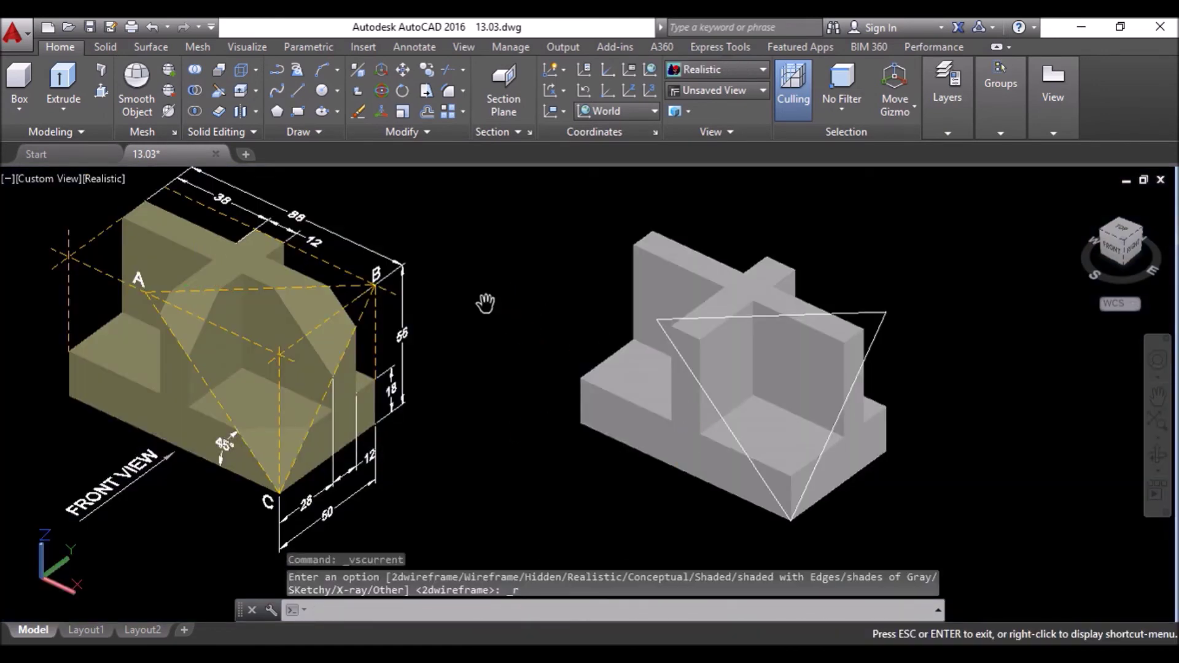
middle_drag(485, 301, 525, 321)
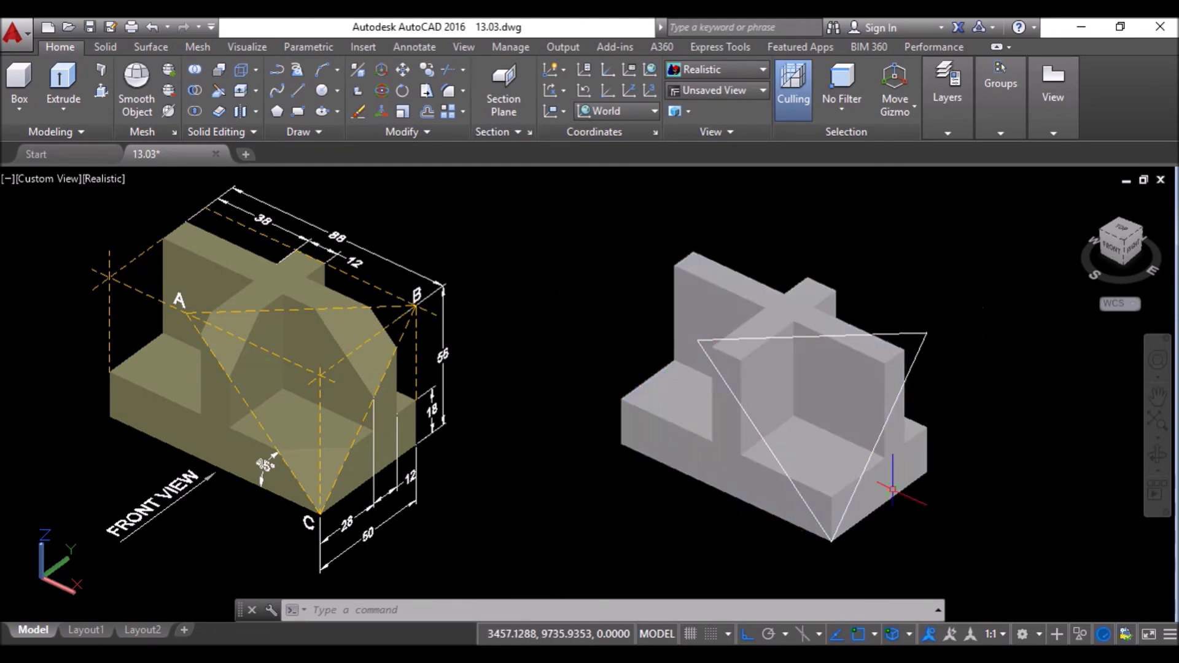
click(218, 90)
Slice the ribbed solid through the triangle's three corners, keeping both sides.
click(677, 411)
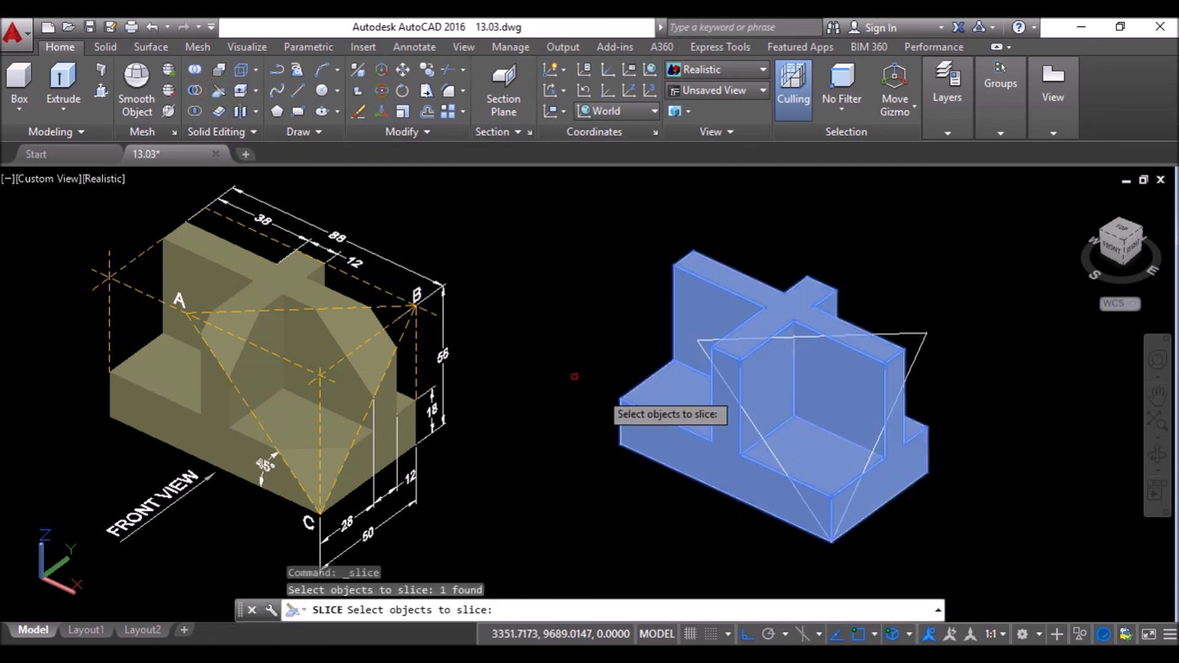
key(Return)
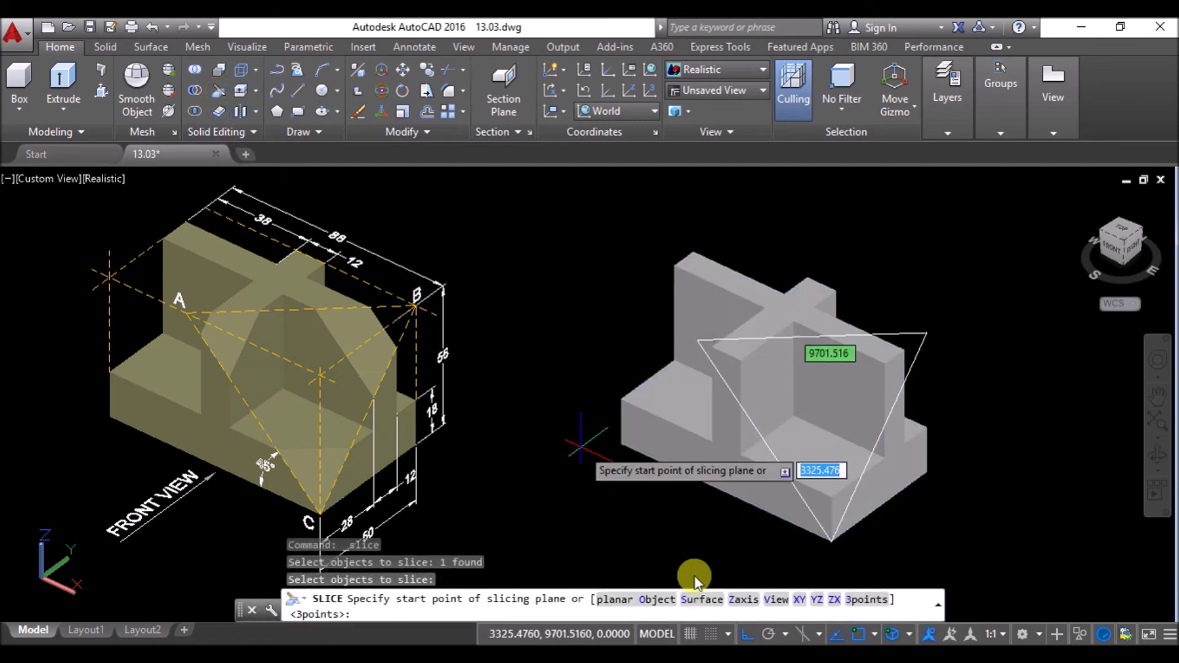
click(866, 600)
click(830, 541)
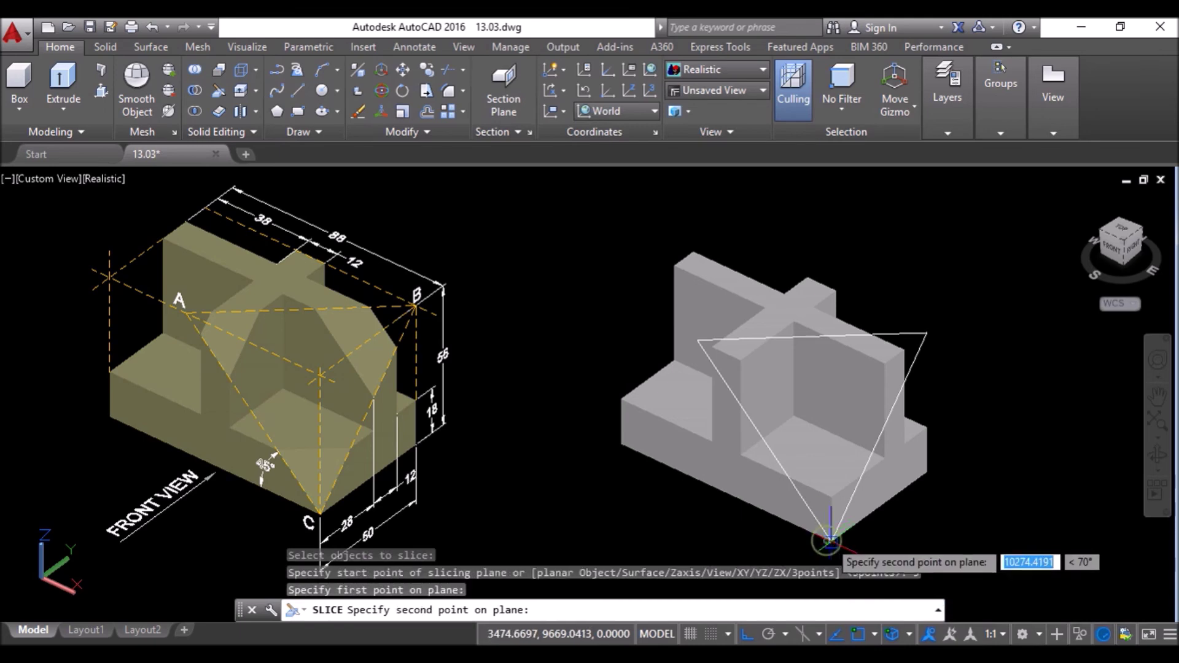
click(927, 332)
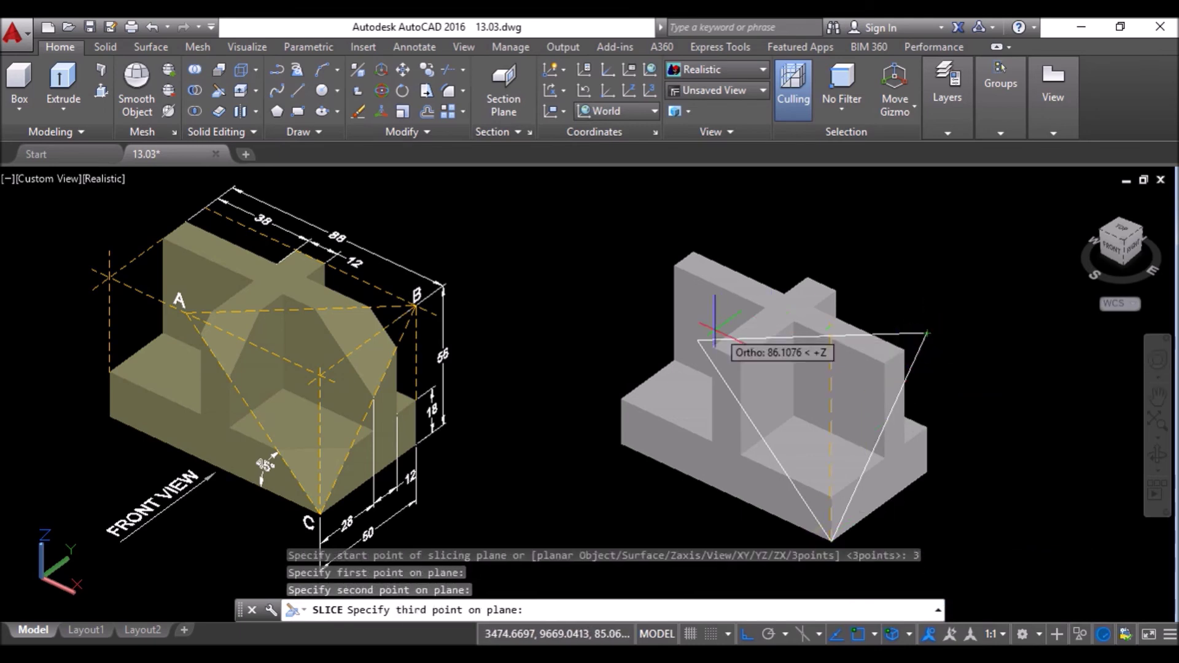
click(698, 342)
key(Return)
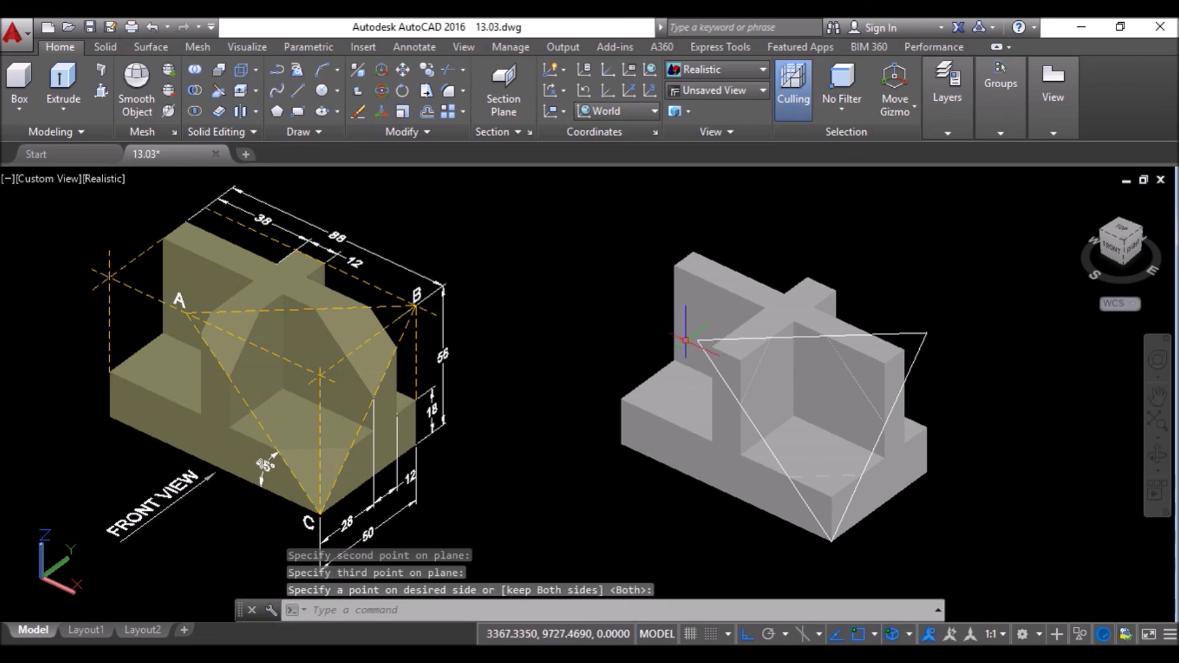
Select the cut-off corner wedges together with the triangle outline.
click(730, 359)
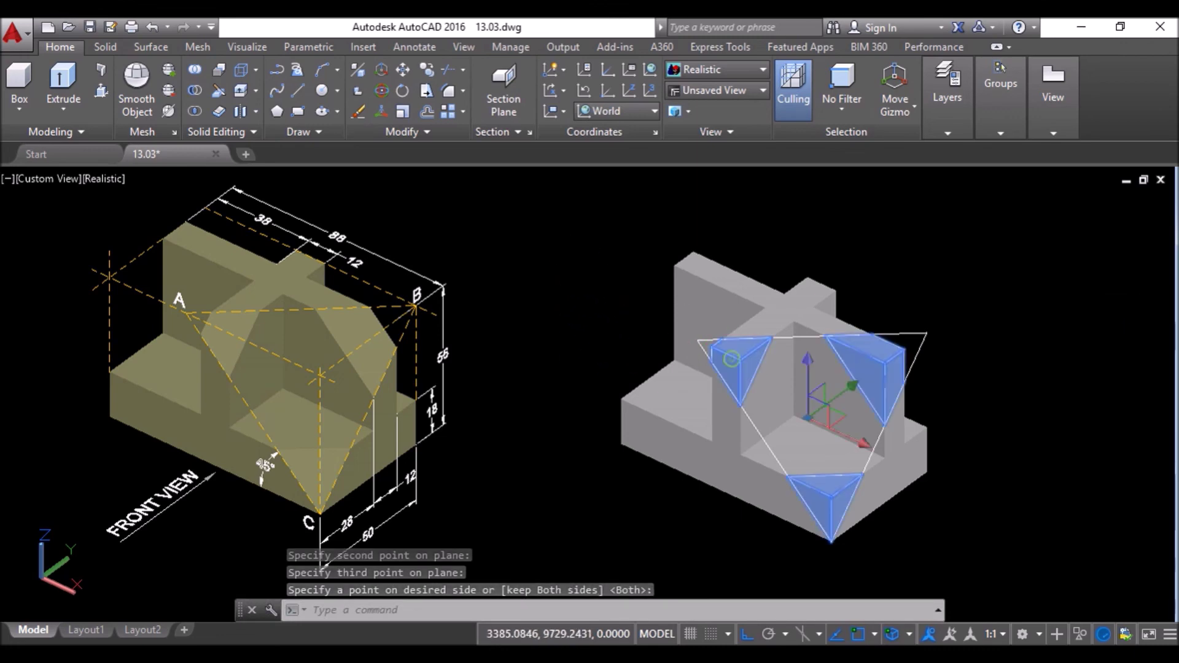
click(580, 268)
click(999, 558)
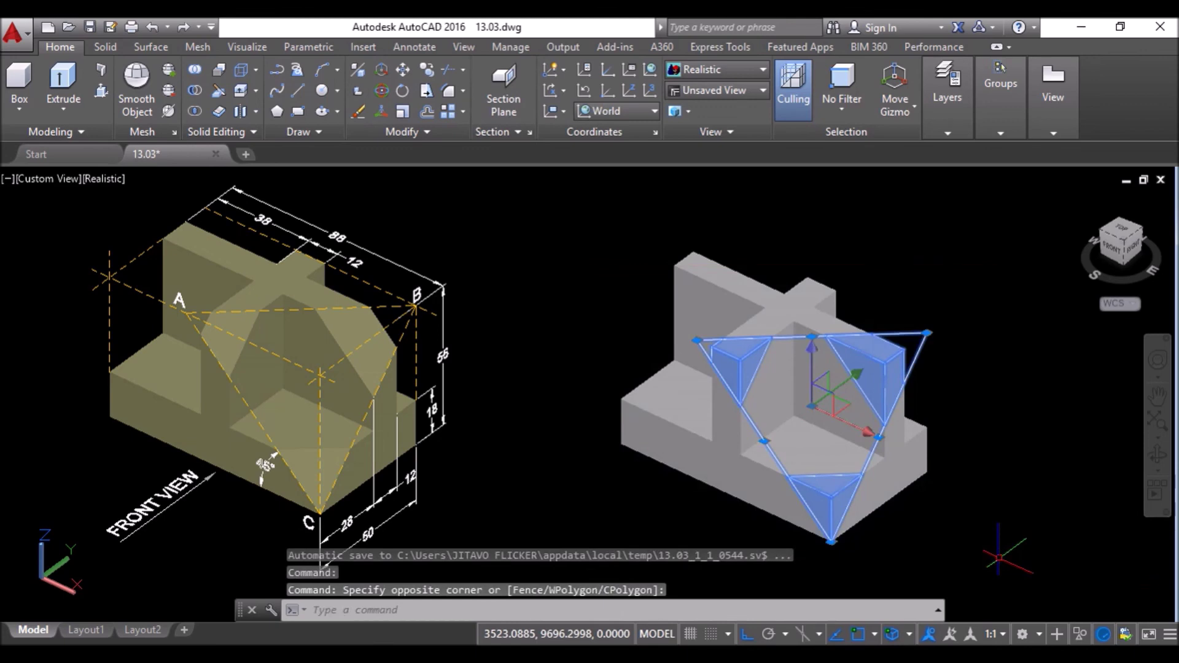